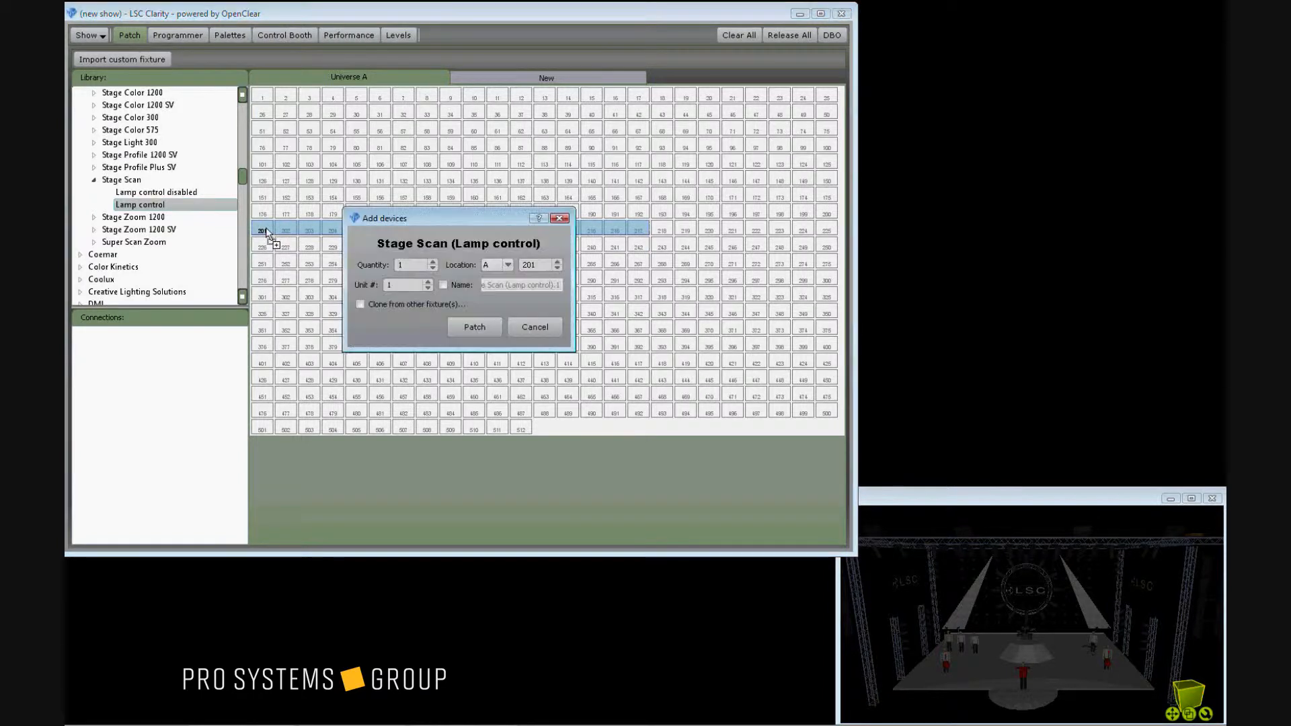
- Patch 12 Stage Scan (Lamp control) fixtures in Universe A starting at address 201, with unit numbers from 1
click(434, 262)
click(433, 262)
click(433, 262)
click(433, 262)
click(433, 262)
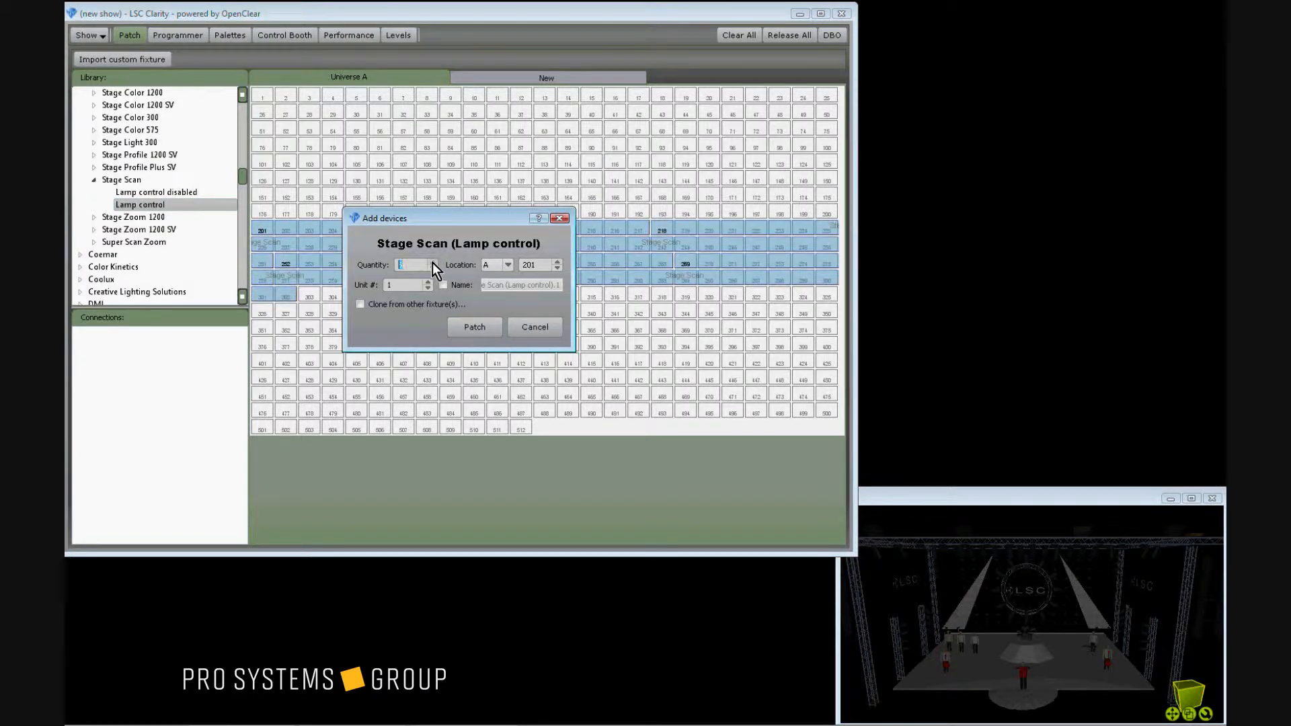
click(433, 262)
click(433, 263)
click(433, 262)
click(433, 263)
click(433, 262)
click(433, 262)
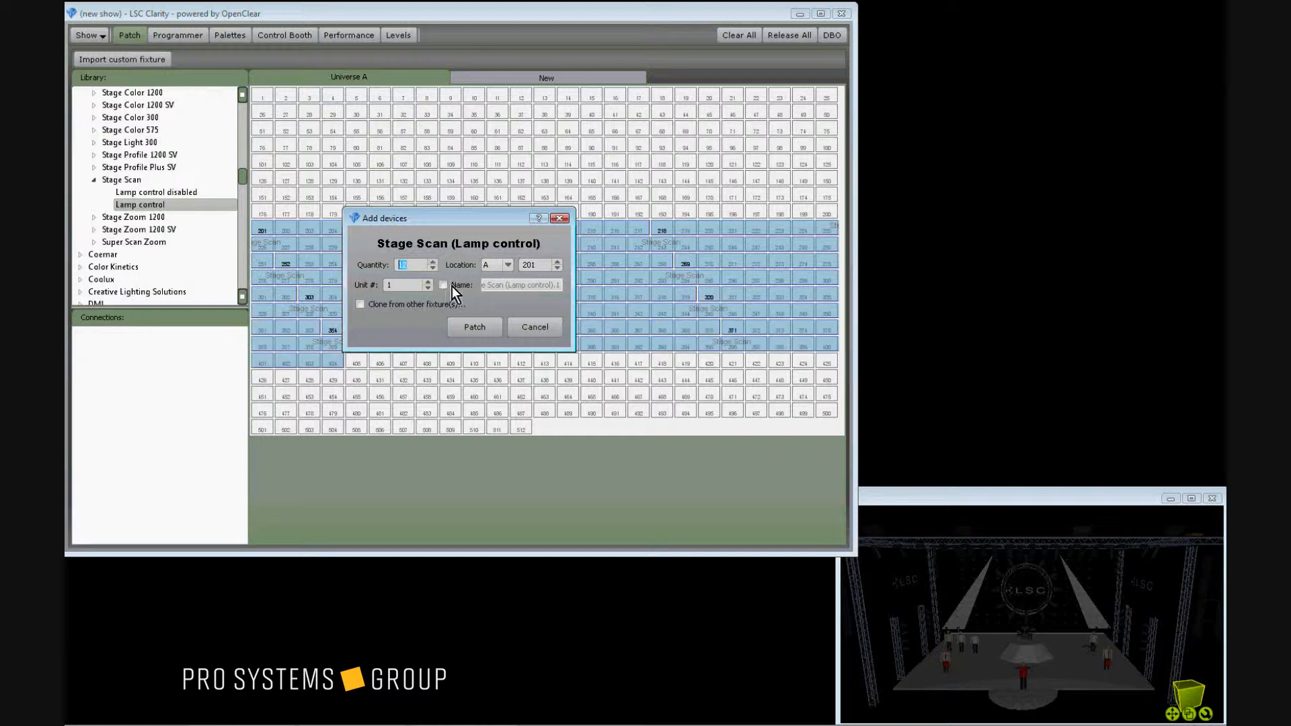
click(472, 328)
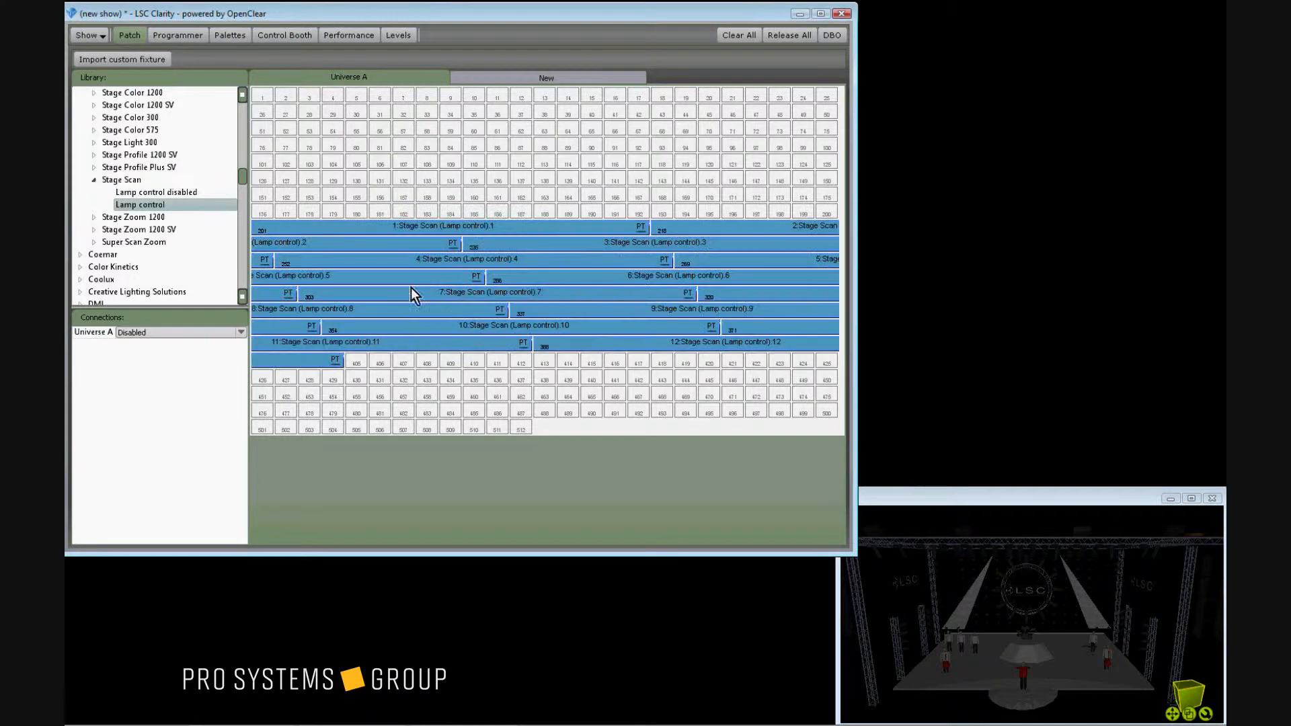
- Patch 12 Martin Mac 300 fixtures in Mode 4 in Universe A starting at address 1, with unit numbers from 13
drag(245, 178, 241, 230)
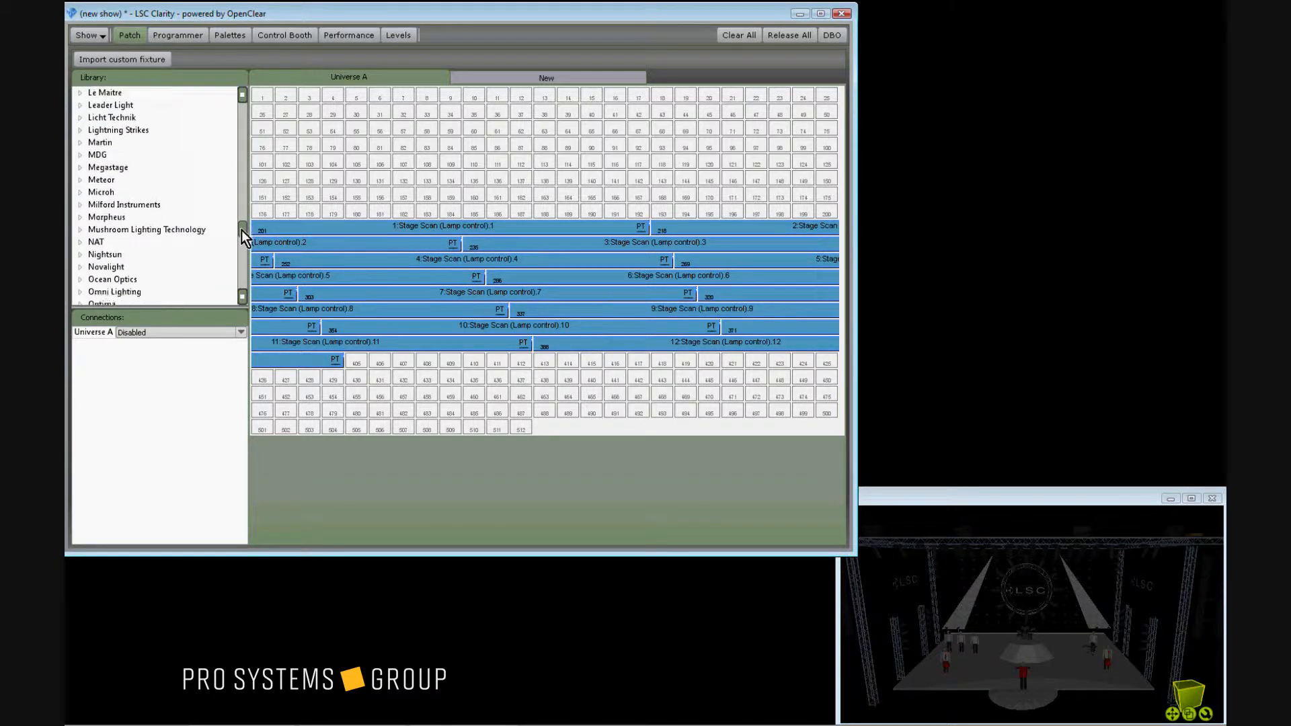
click(115, 143)
drag(237, 192, 240, 219)
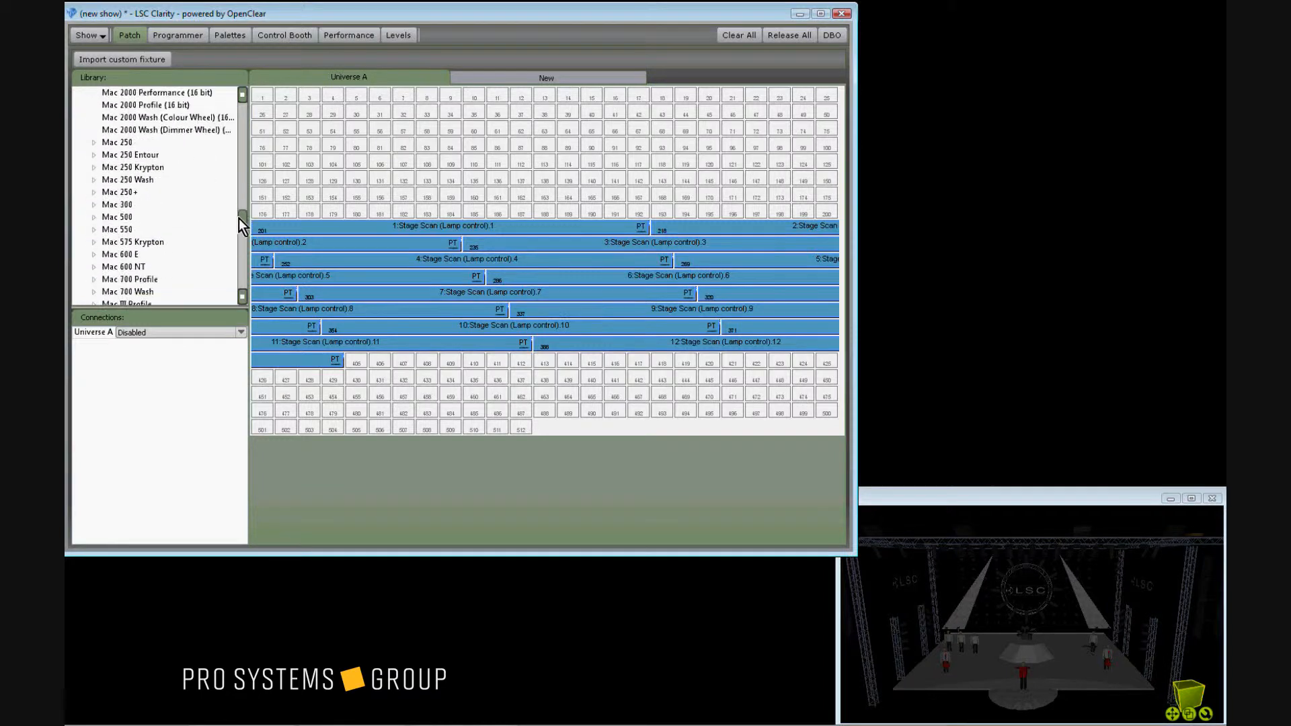
click(173, 206)
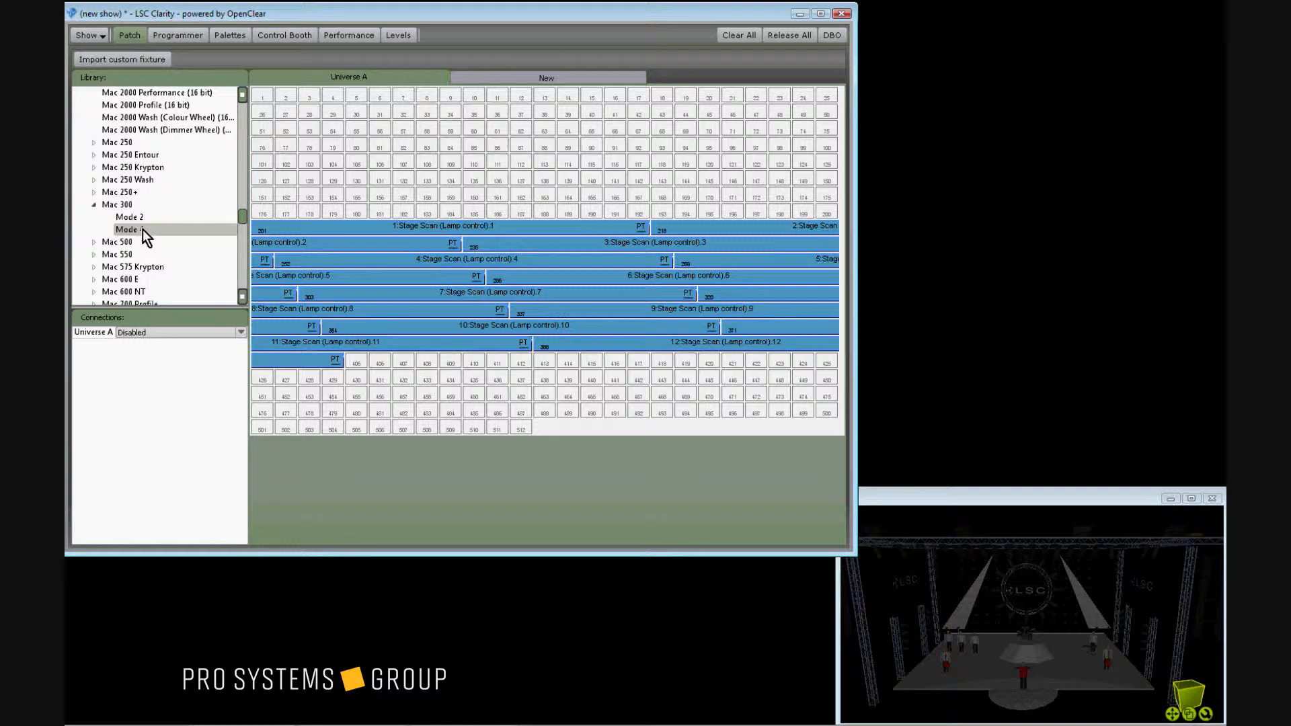
double_click(142, 229)
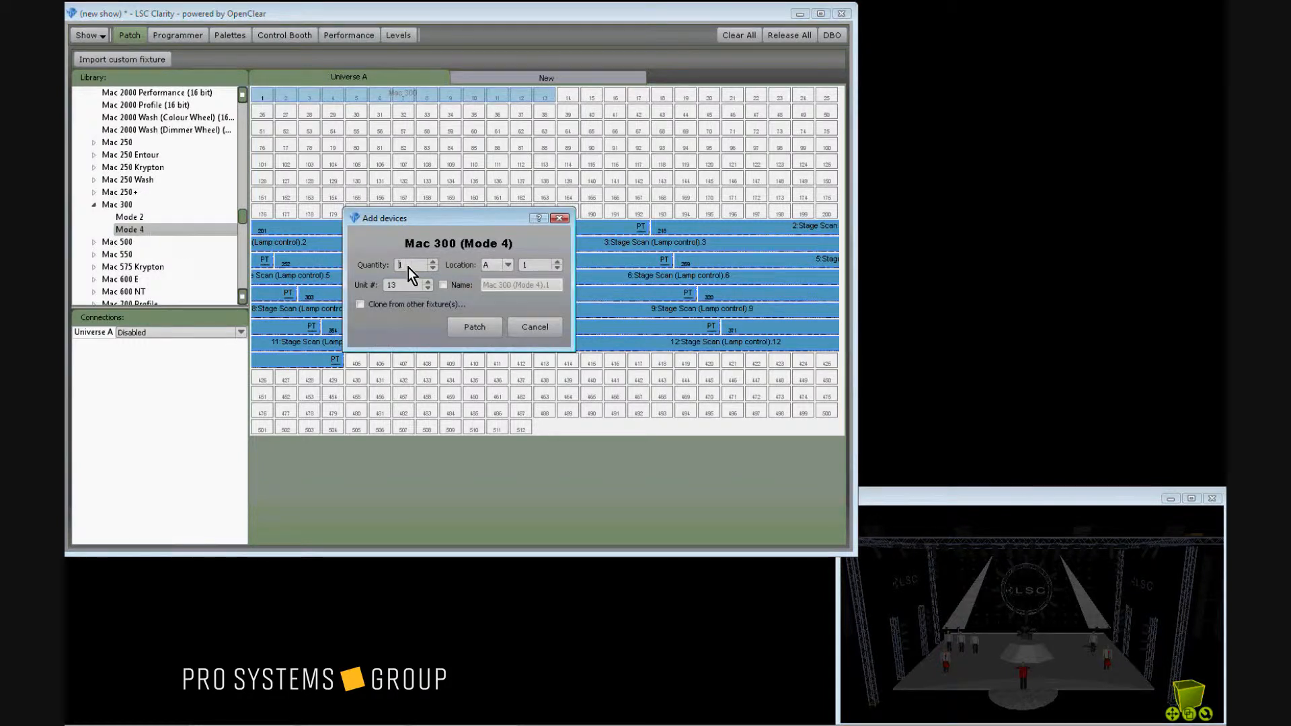
text(2)
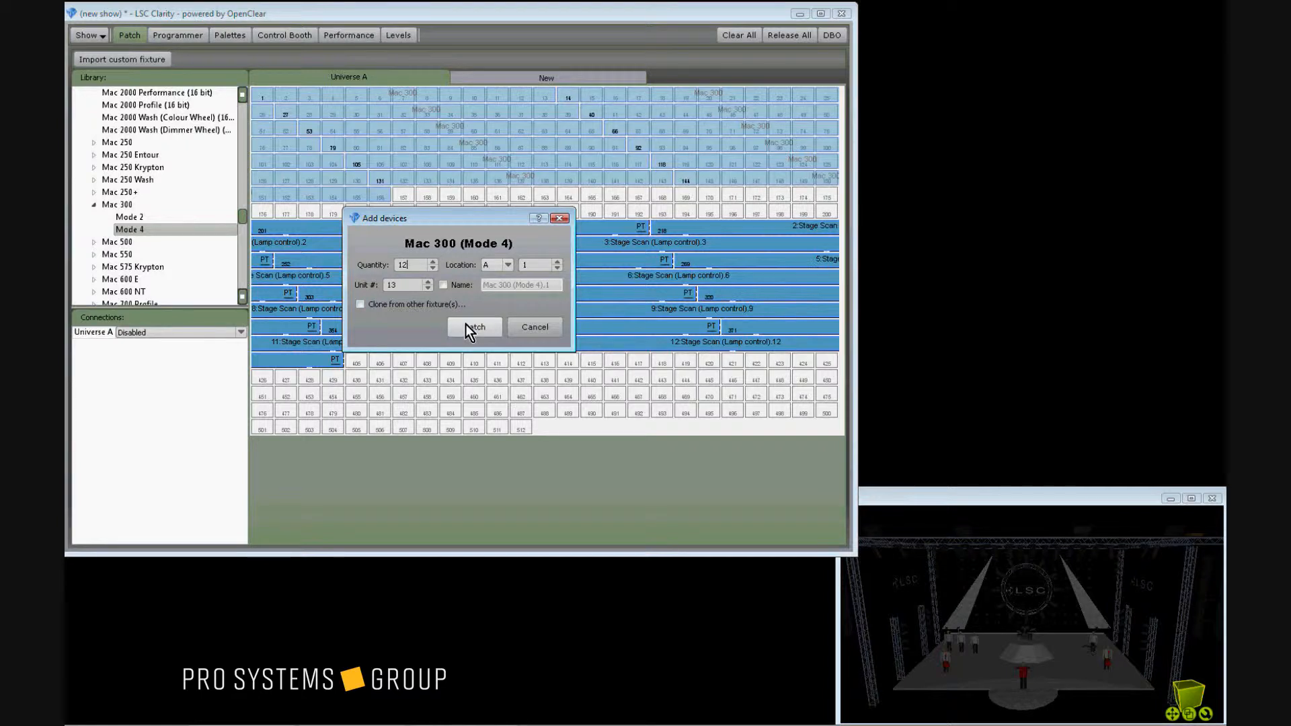
click(465, 324)
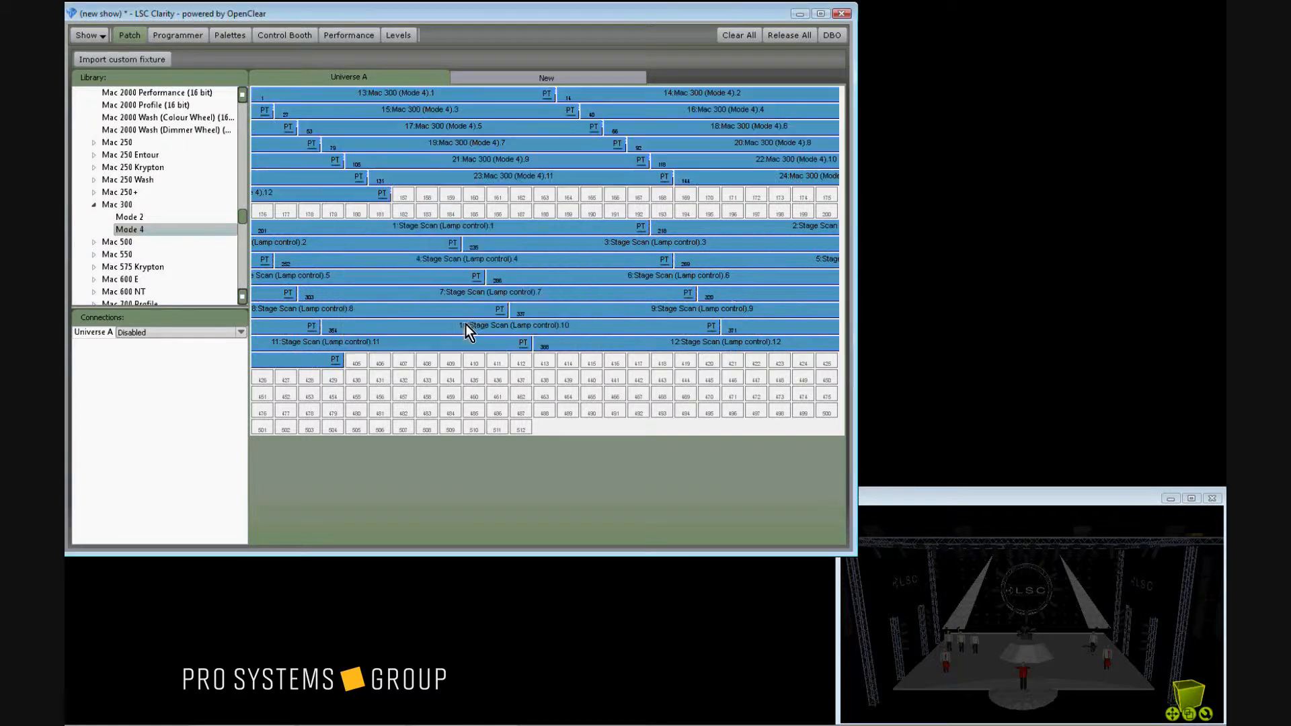
- Connect Universe A to an ArtNet output on subnet 0, universe 1
click(244, 332)
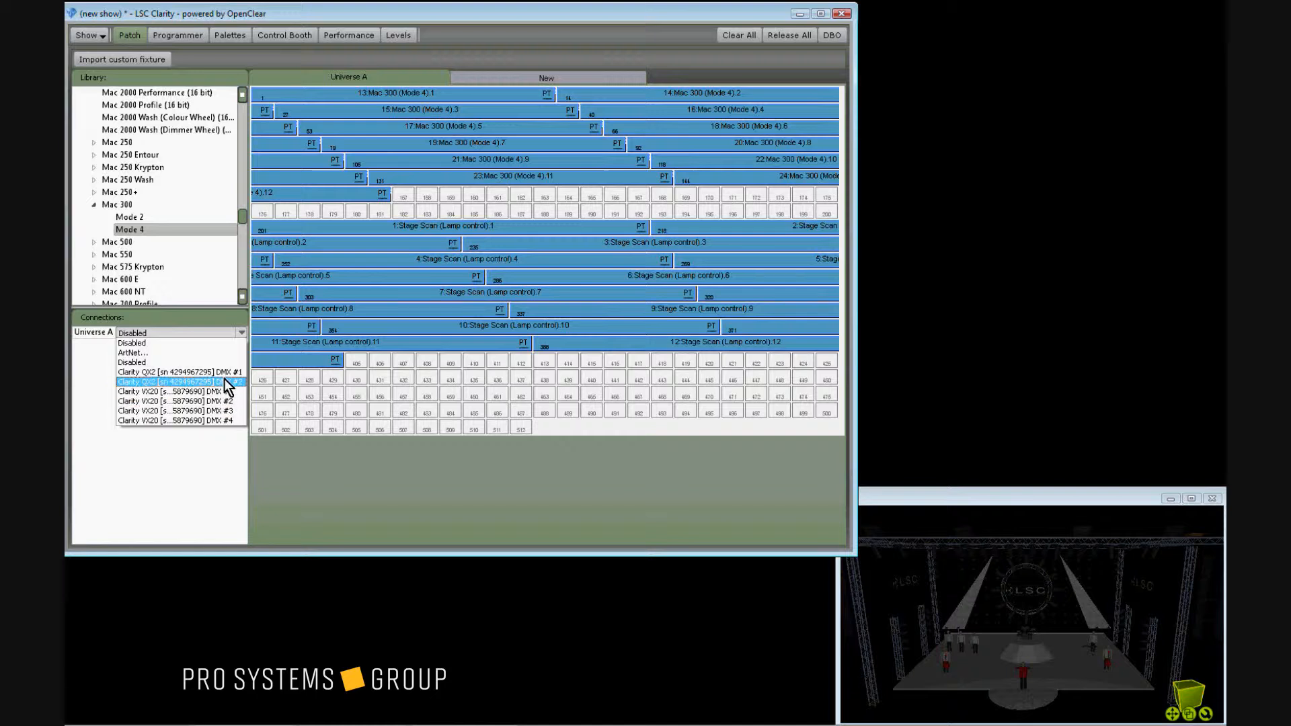
click(226, 354)
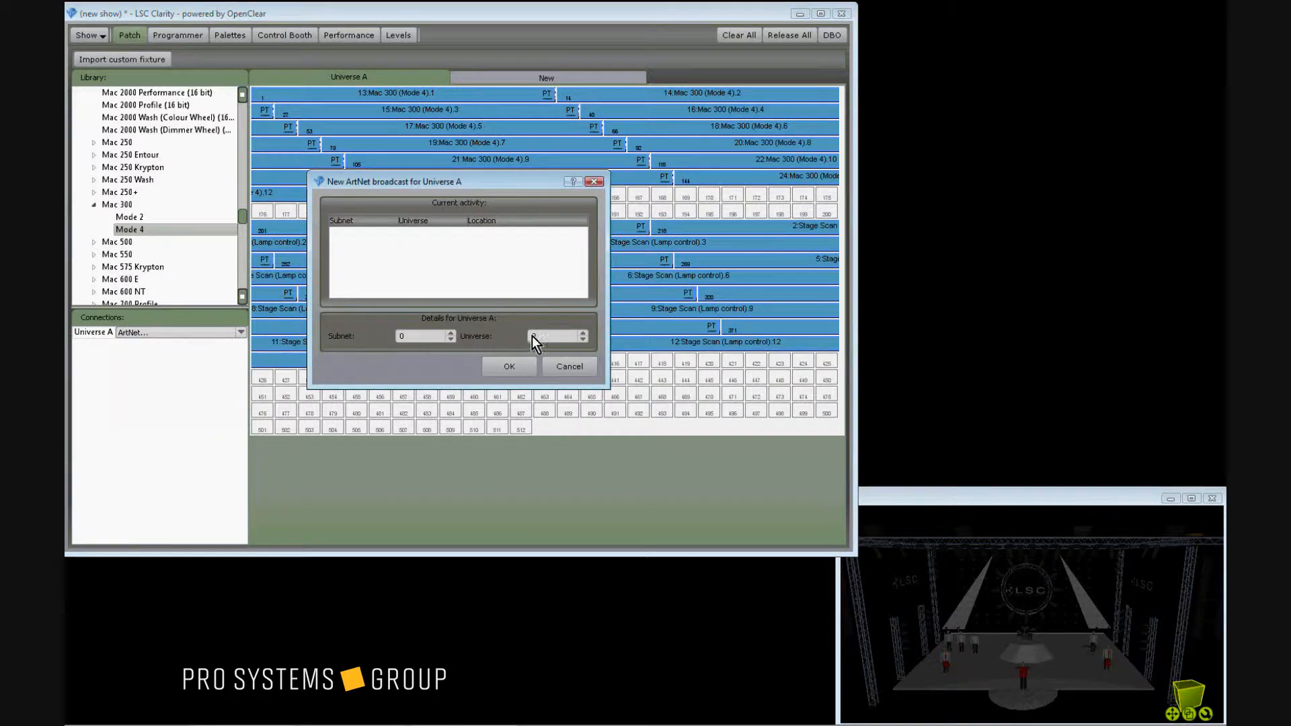
click(582, 332)
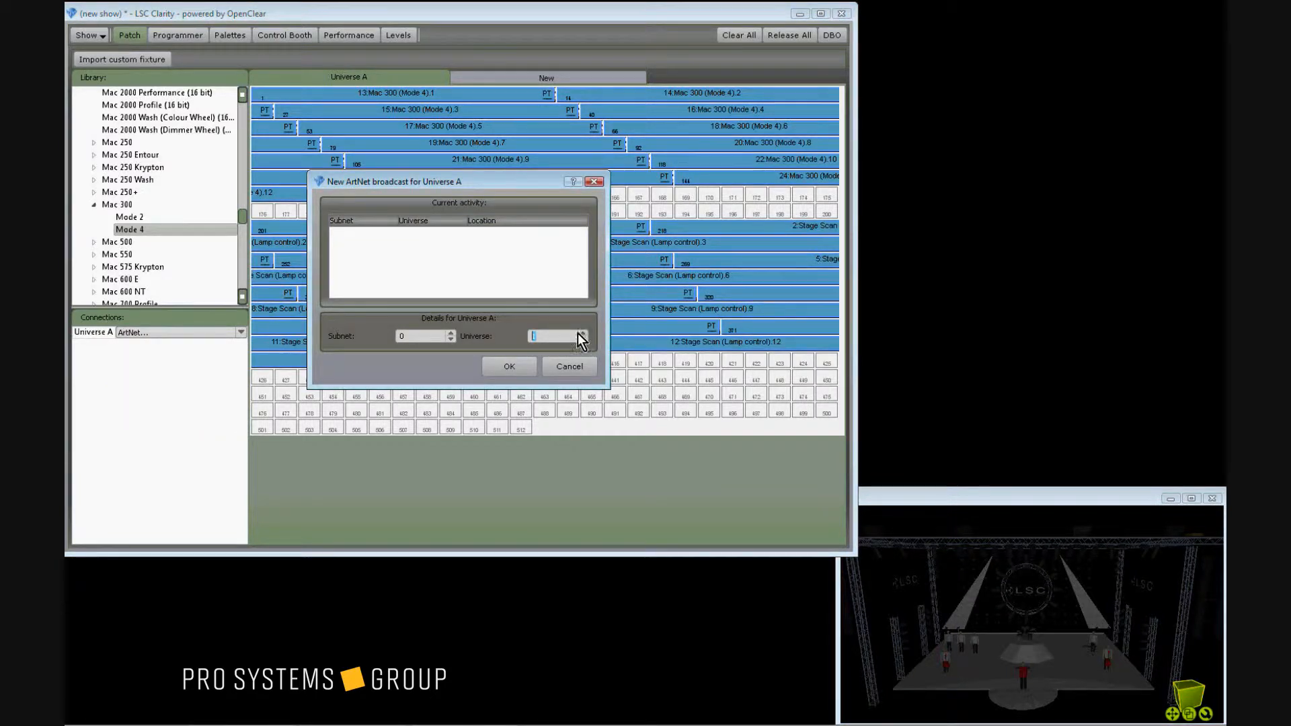
click(509, 366)
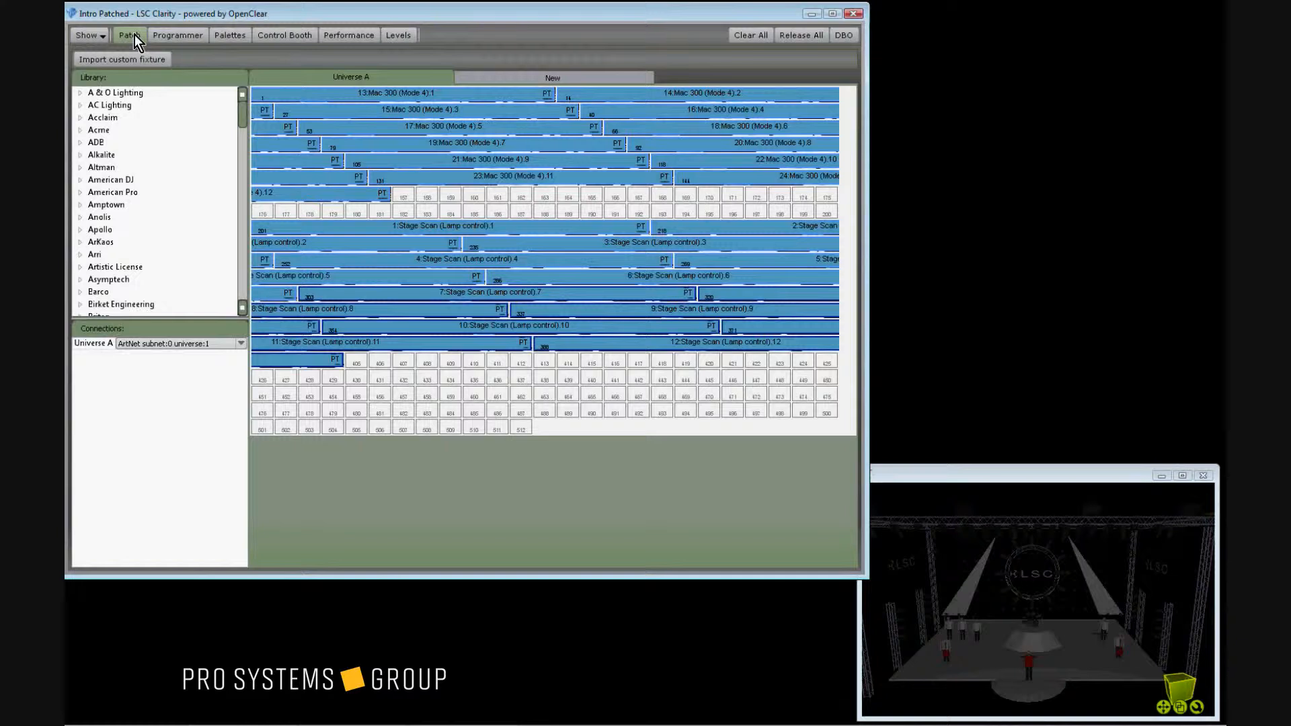
- In the Programmer, set the Every StgScn L group to 27% intensity and aim it at pan -7%, tilt -56%
click(173, 38)
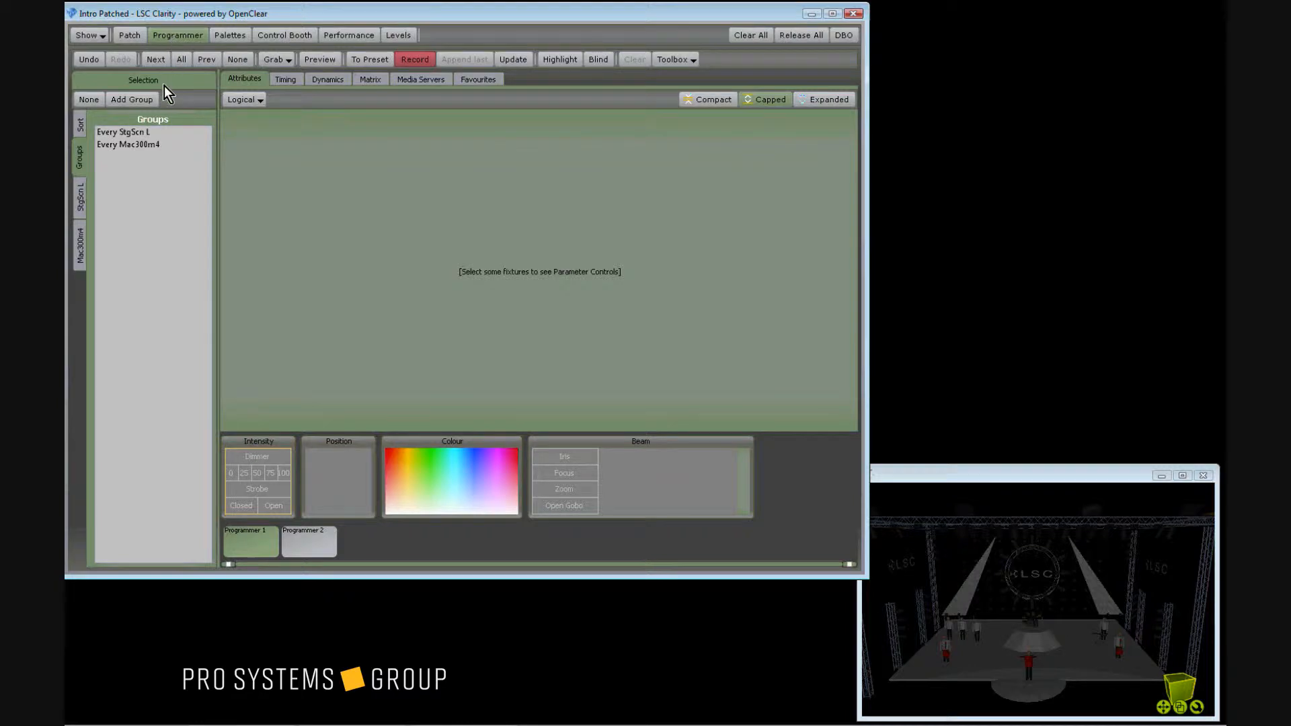
click(147, 134)
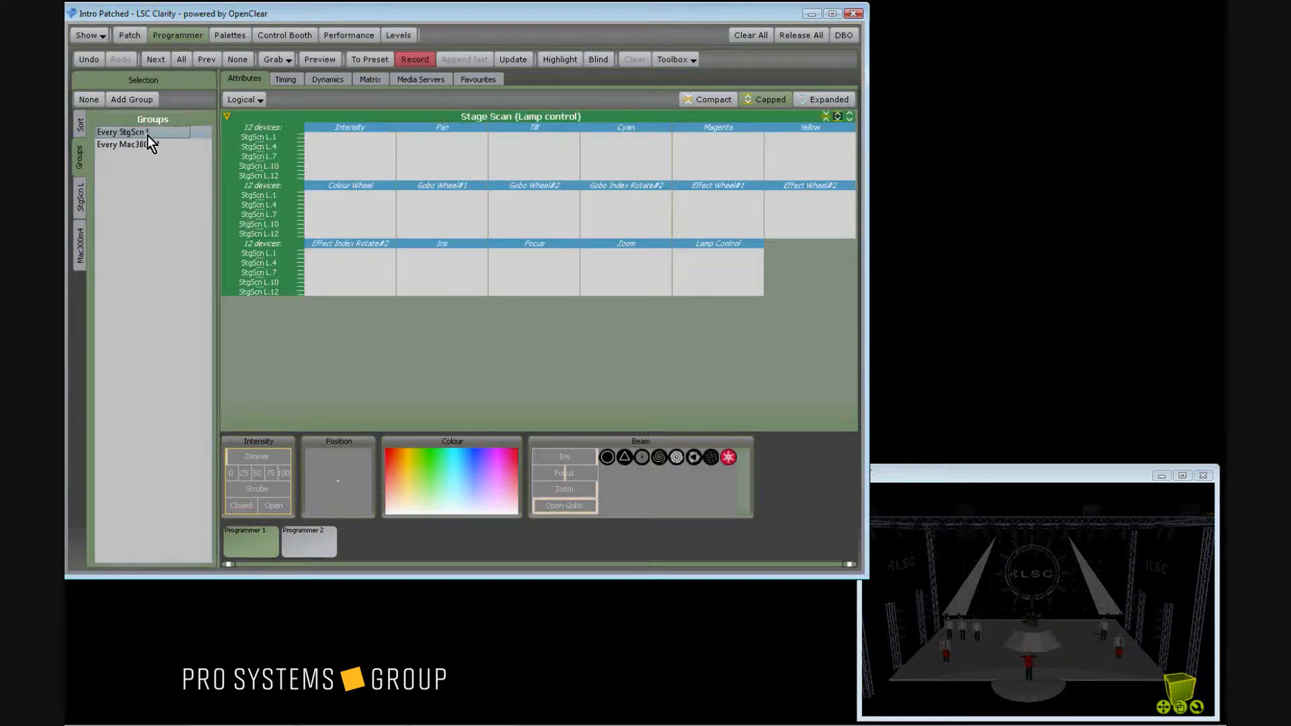
mouse_move(322, 147)
mouse_down()
mouse_move(384, 159)
mouse_move(330, 157)
mouse_up()
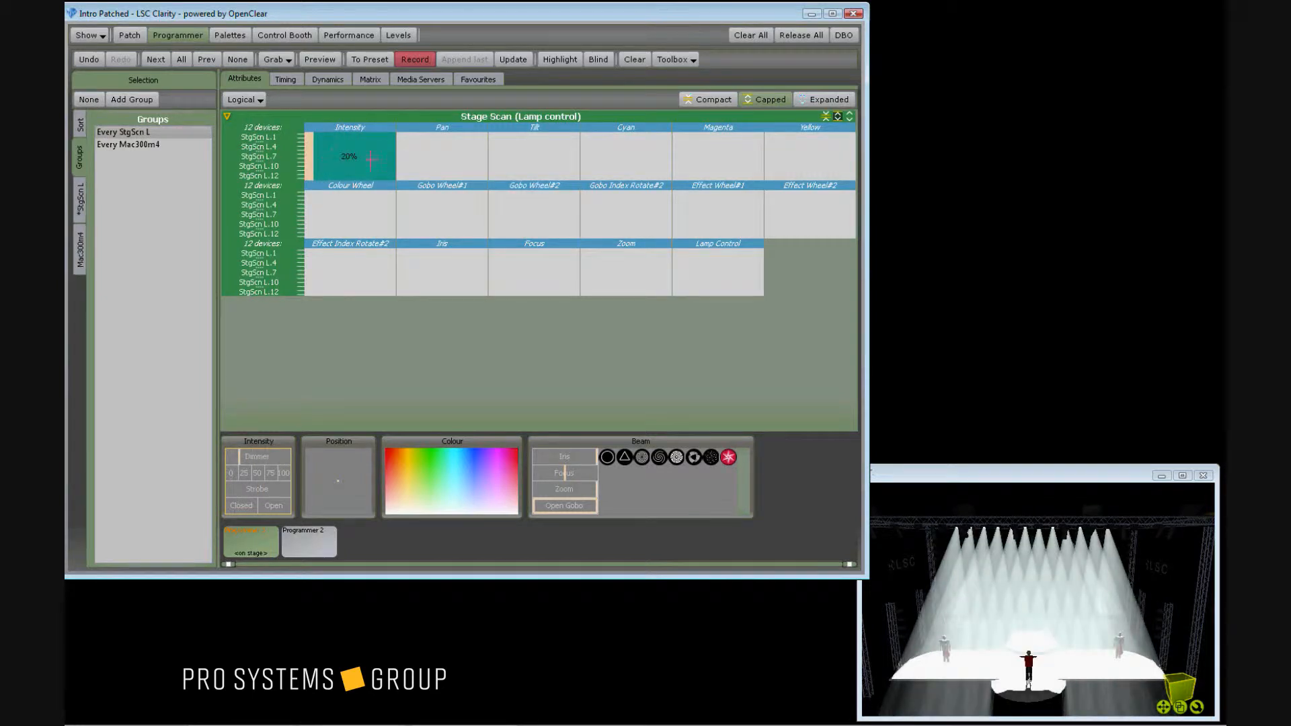
mouse_move(502, 153)
mouse_down()
mouse_move(531, 153)
mouse_move(479, 160)
mouse_up()
mouse_move(245, 459)
mouse_down()
mouse_move(265, 457)
mouse_move(243, 458)
mouse_up()
drag(334, 469, 335, 464)
- Give the selected Stage Scans a magenta colour and the third gobo
mouse_move(421, 470)
mouse_down()
mouse_move(420, 457)
mouse_move(494, 459)
mouse_up()
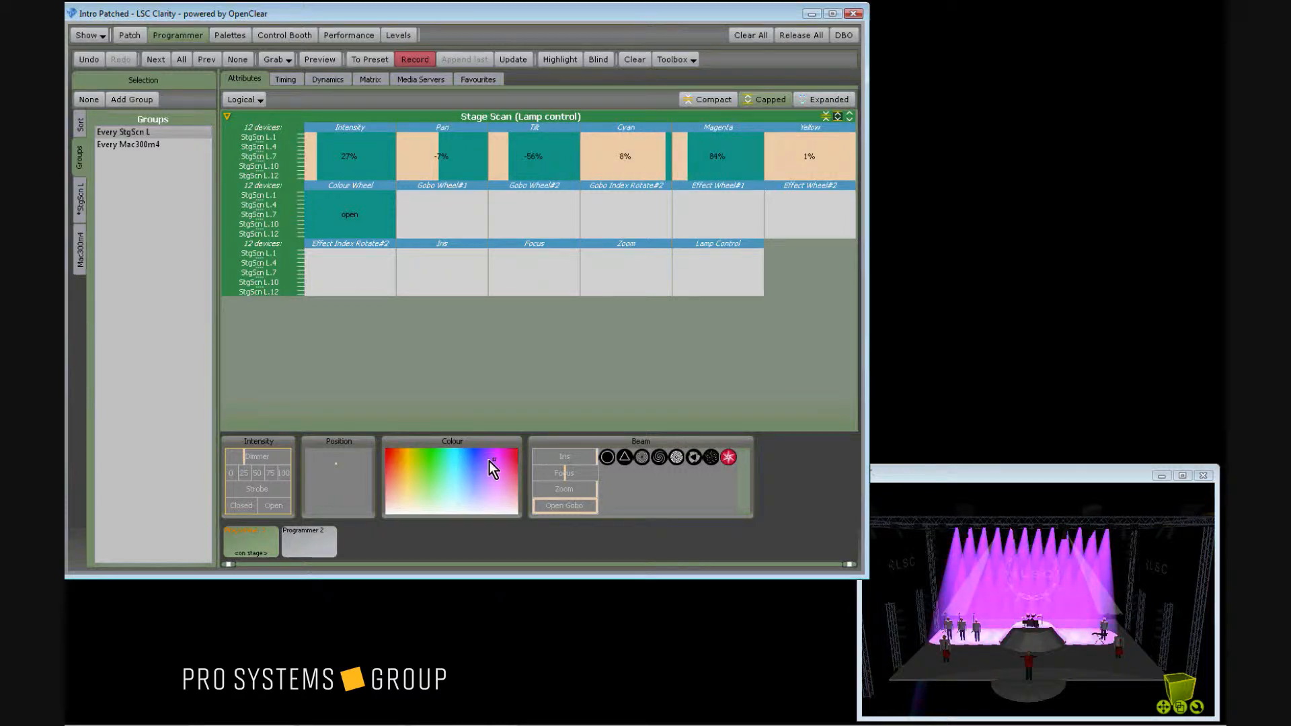
click(642, 457)
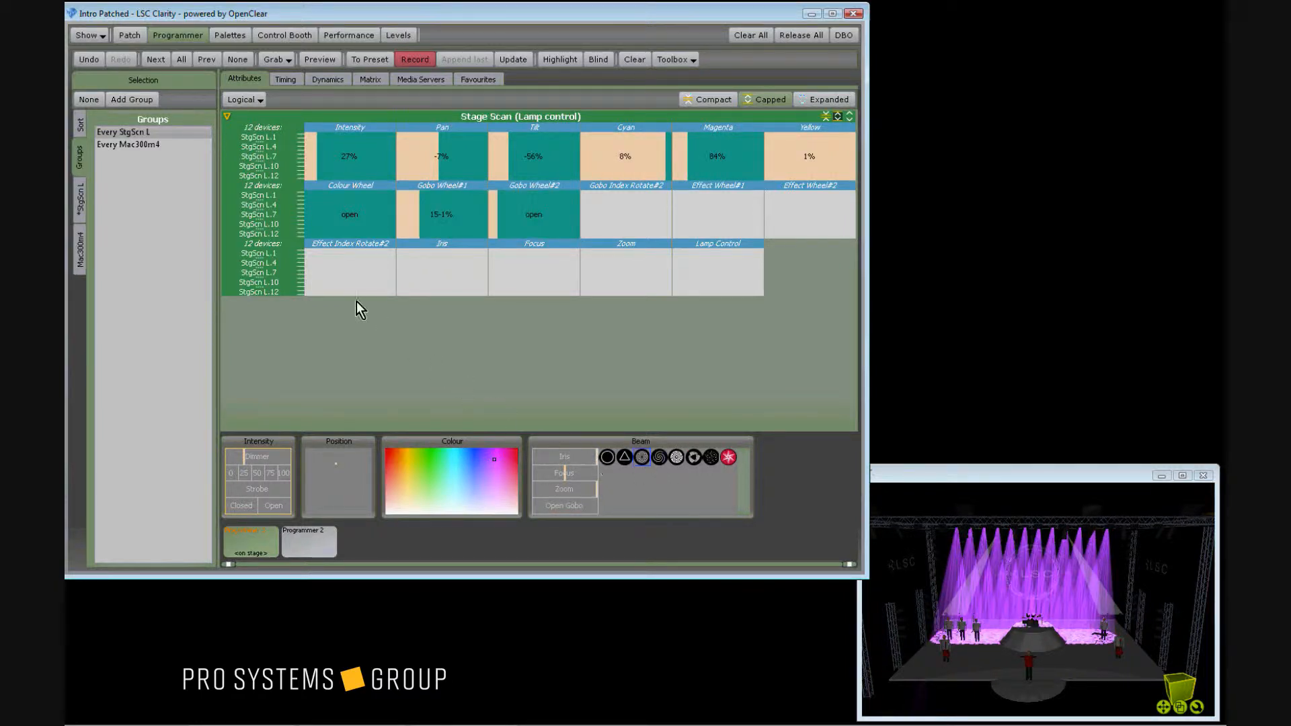
- Set the Every Mac300m4 group to 71% intensity, pan 2%, tilt -48% and a green colour
click(140, 145)
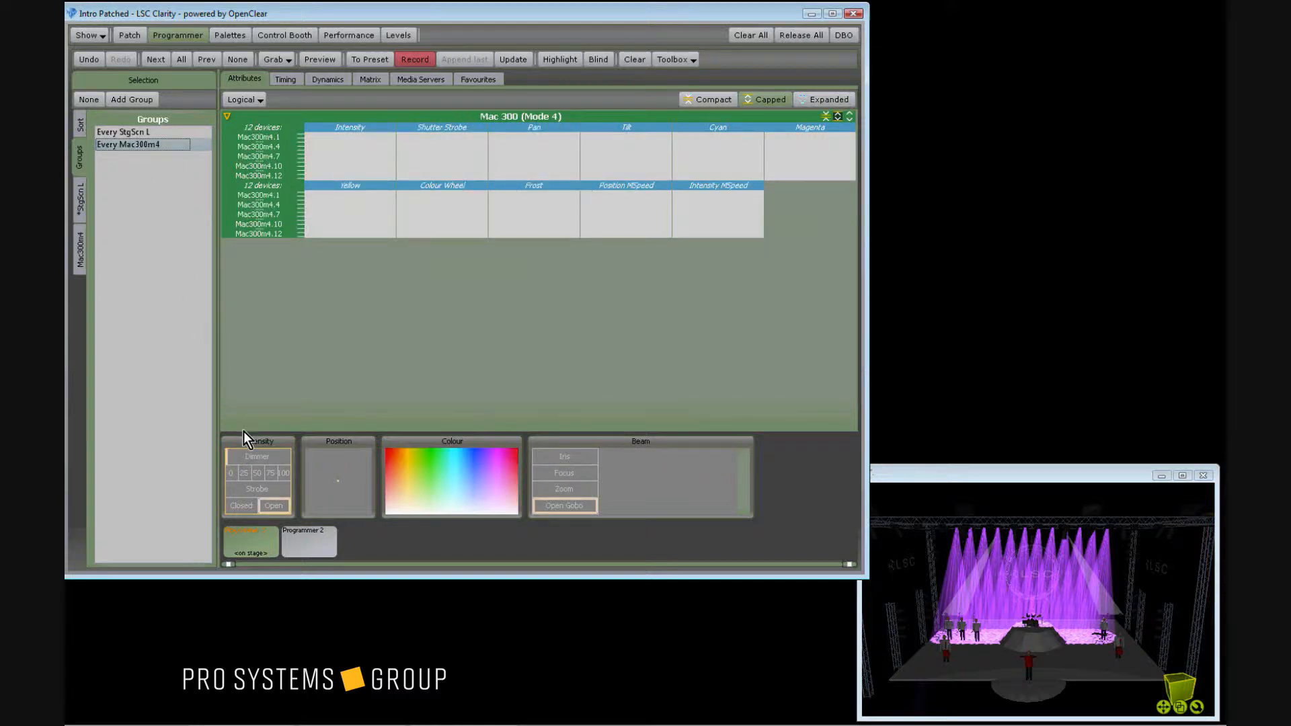
drag(245, 454, 330, 447)
click(421, 461)
drag(421, 461, 426, 460)
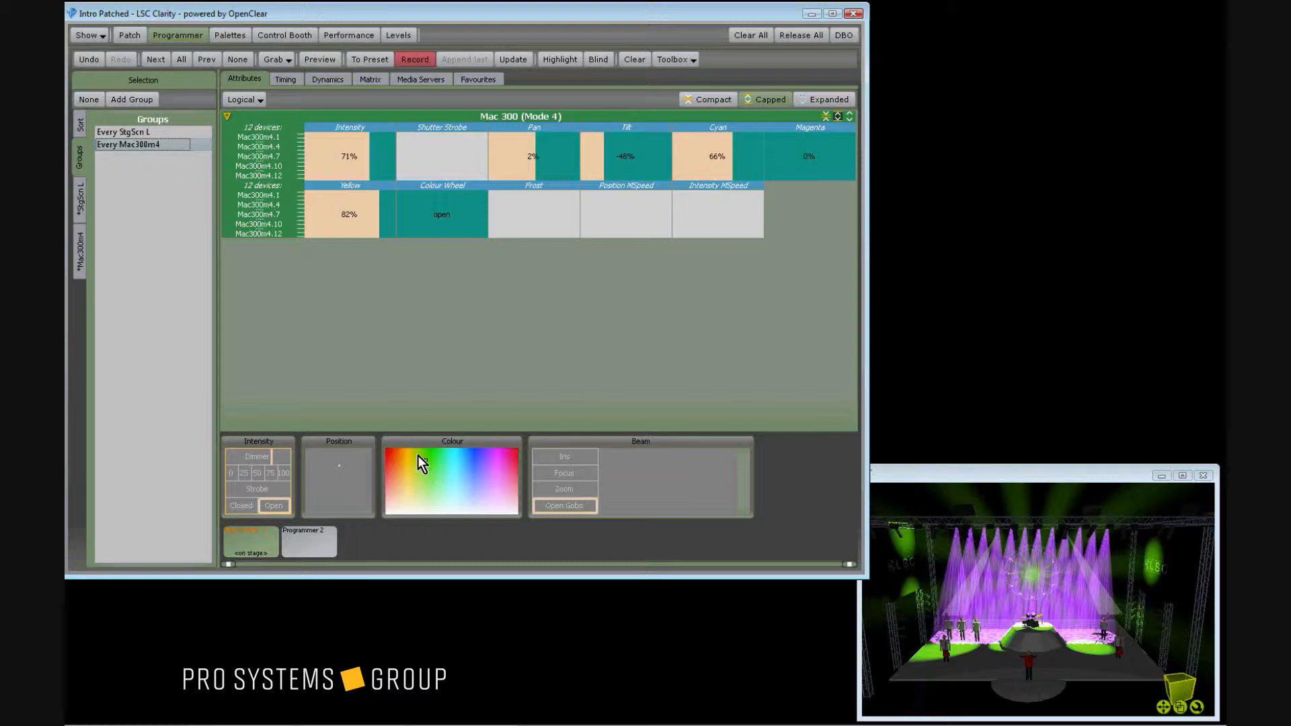
- Colour the odd-numbered Mac 300 fixtures blue and reposition them to pan 3%, tilt -27%
click(79, 244)
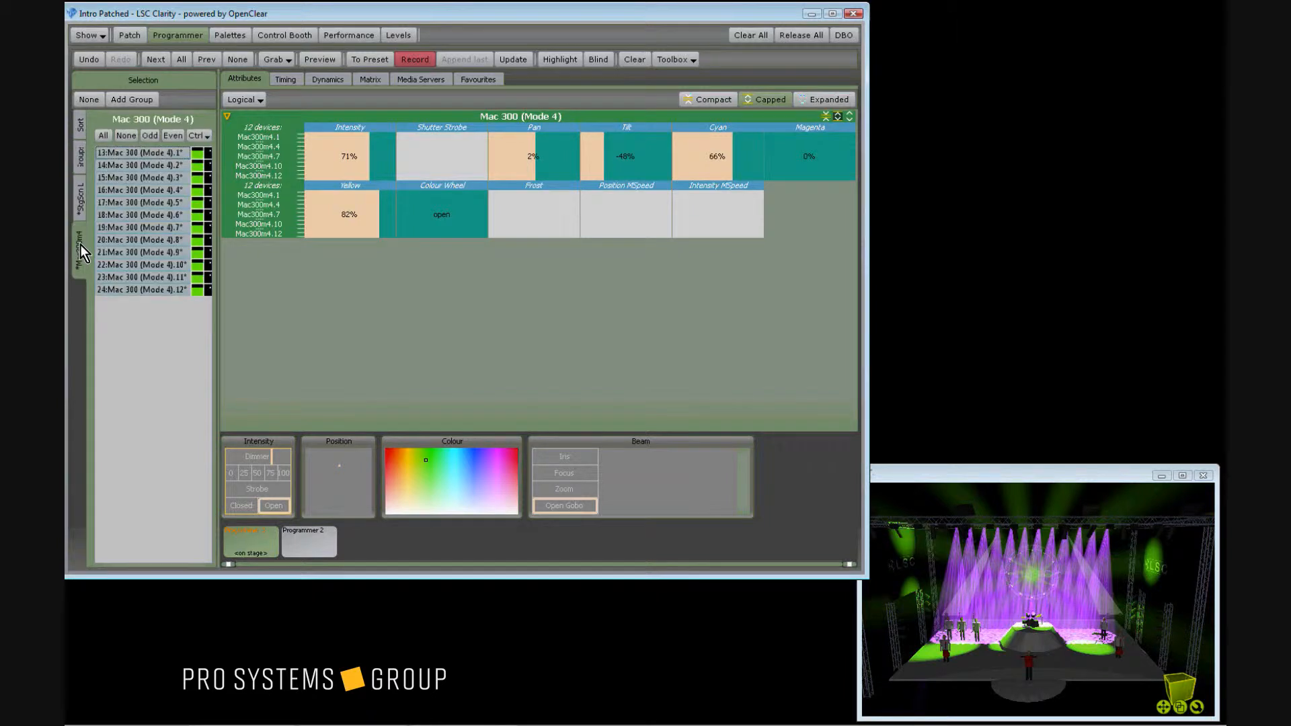
click(149, 135)
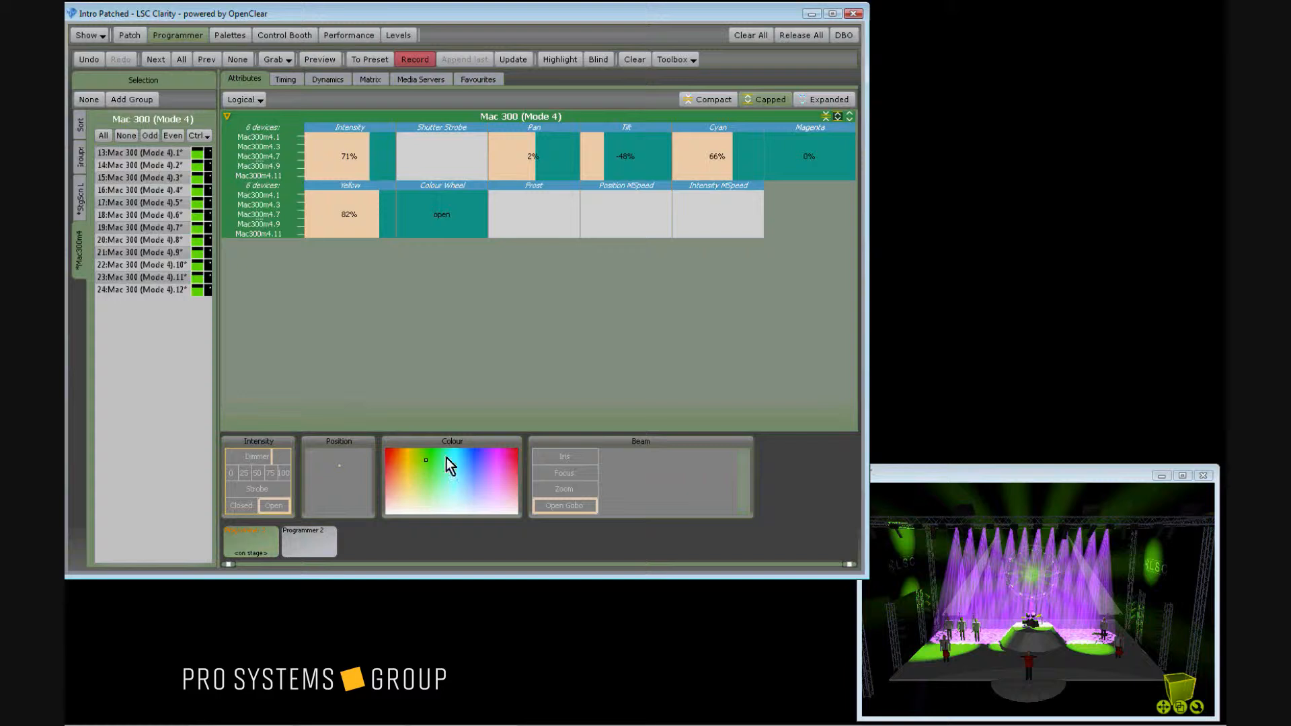
click(475, 456)
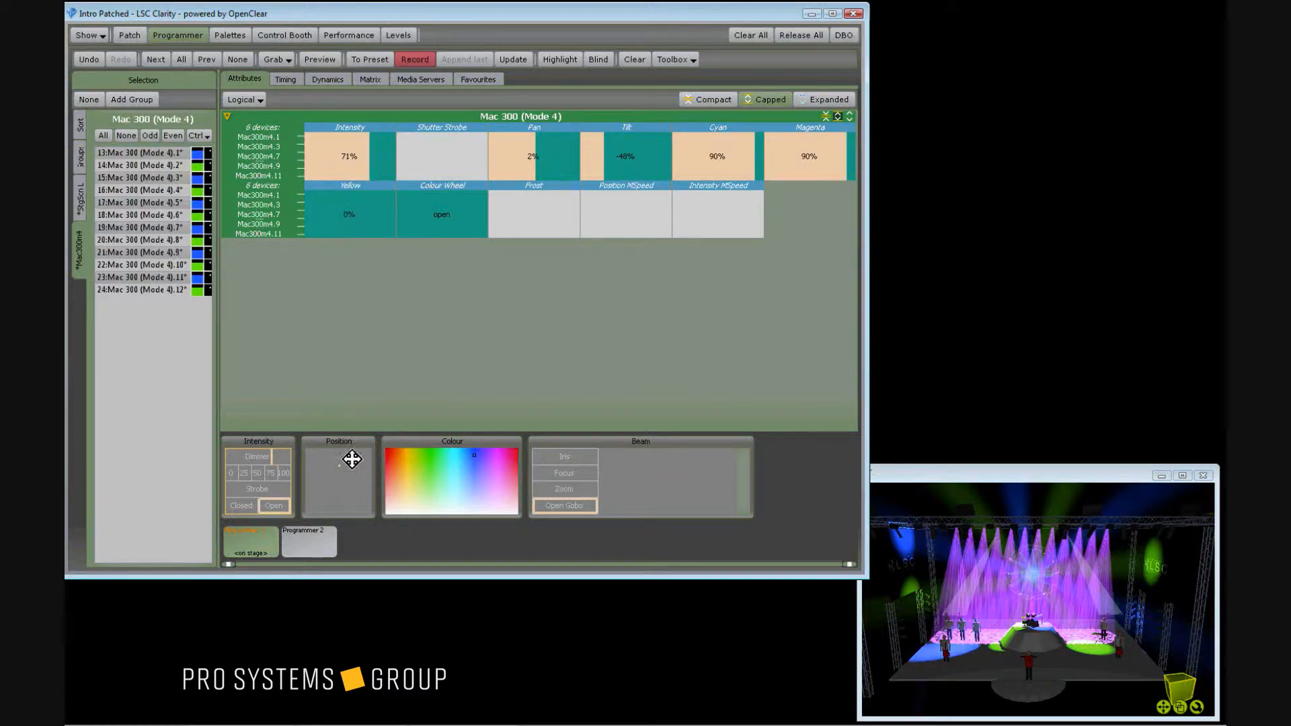
drag(339, 466, 340, 472)
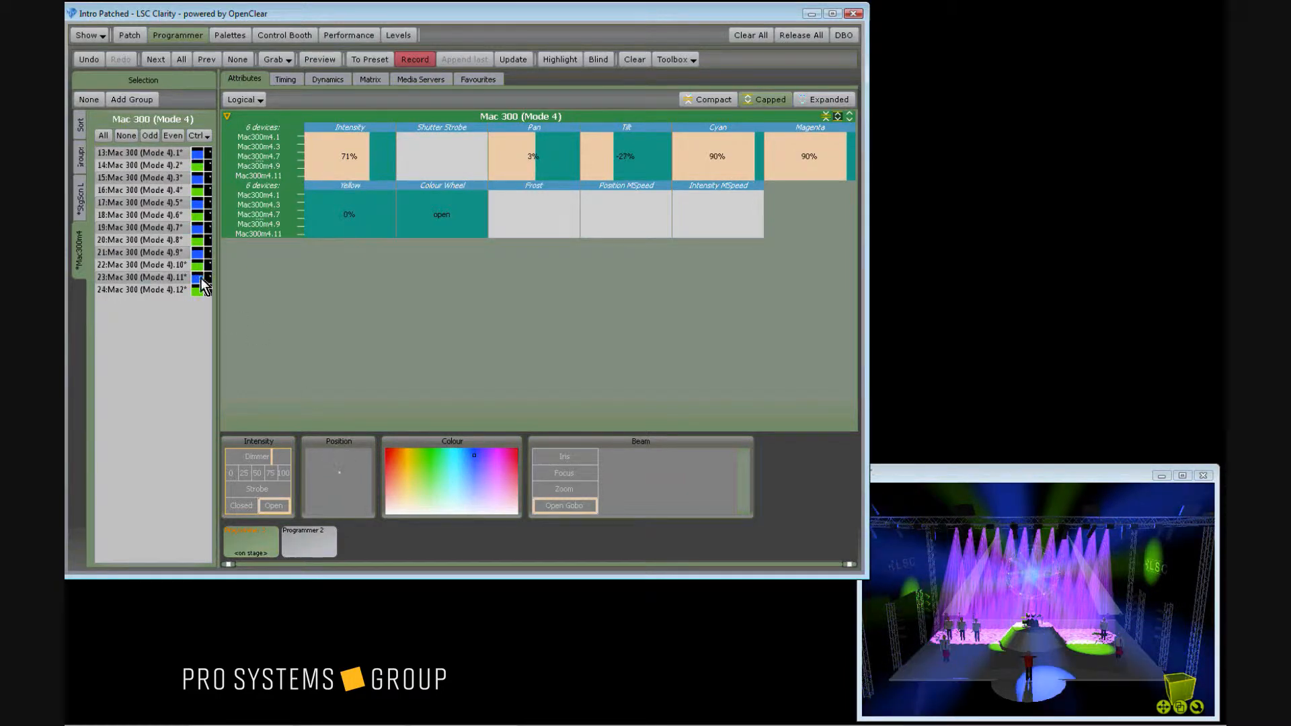
- Colour the even-numbered Mac 300 fixtures red, and adjust their position and that of the whole Mac 300 set
click(179, 137)
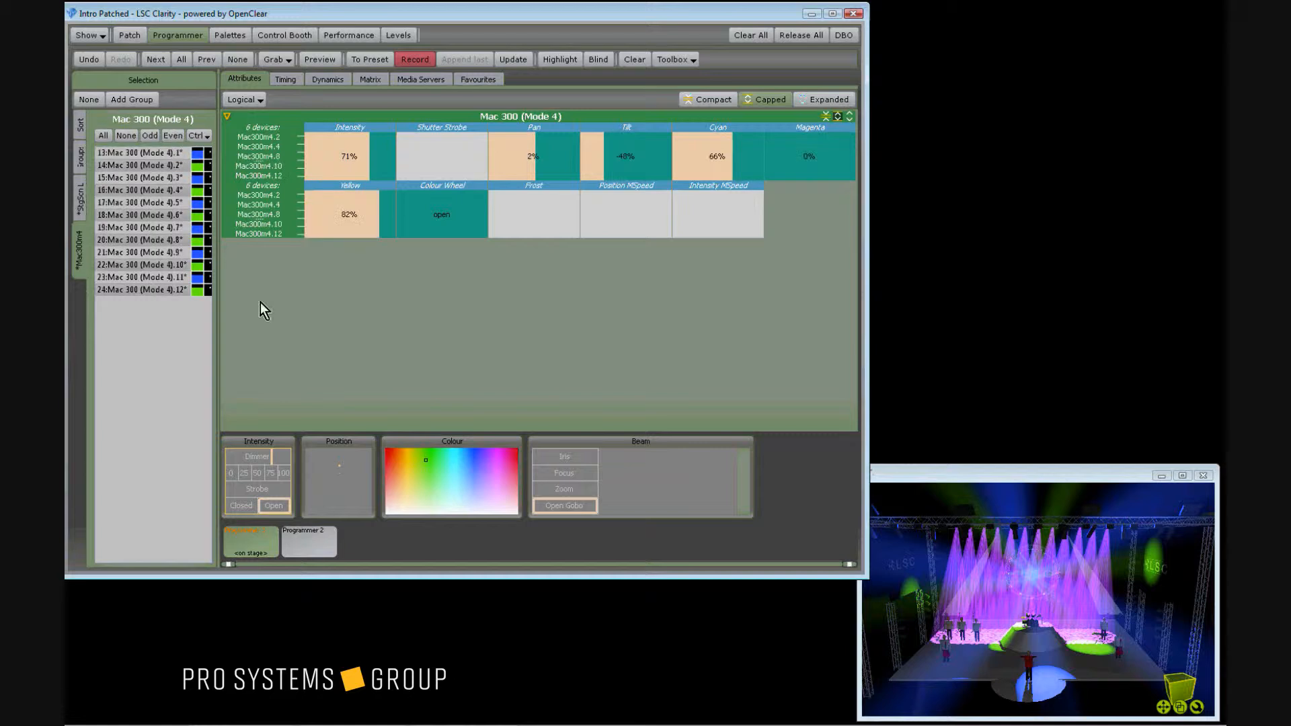
click(388, 452)
mouse_move(346, 461)
mouse_down()
mouse_move(358, 468)
mouse_move(341, 459)
mouse_up()
click(103, 135)
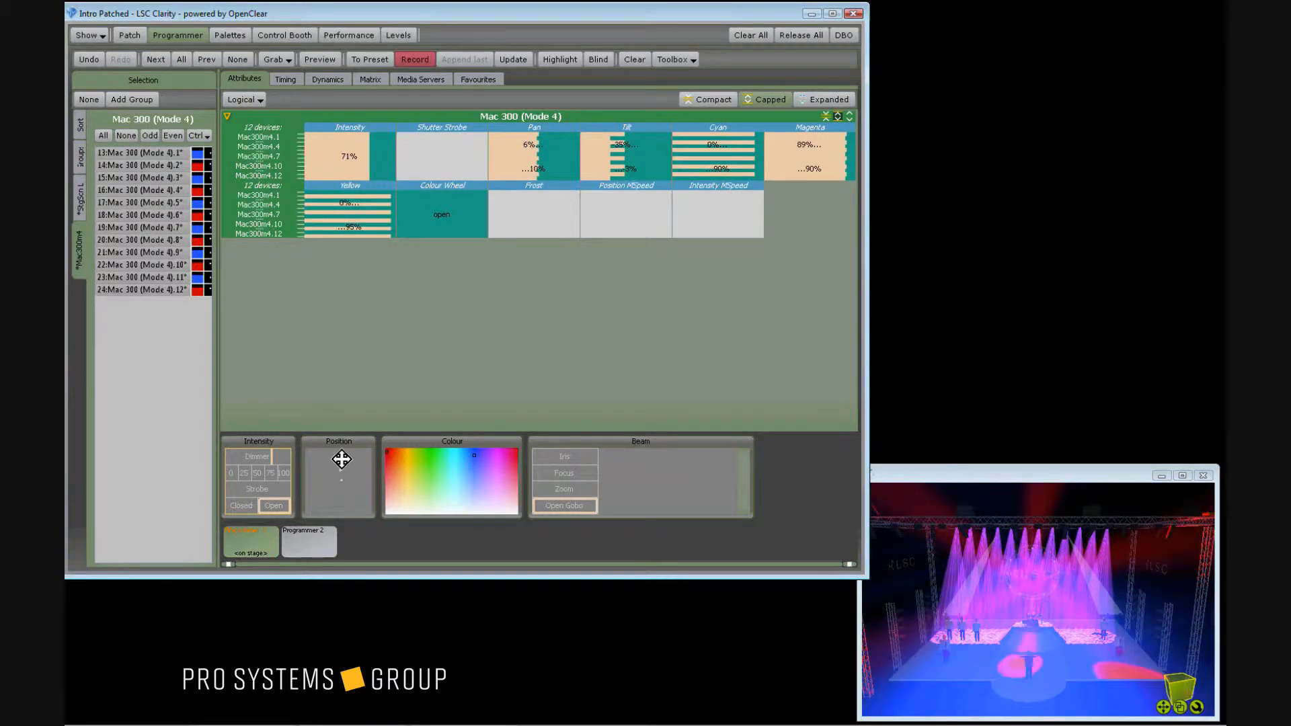
- Select individual Mac 300 units, the range from unit 24 to 17, and add units 13, 15 and 16 to it
click(133, 193)
click(143, 255)
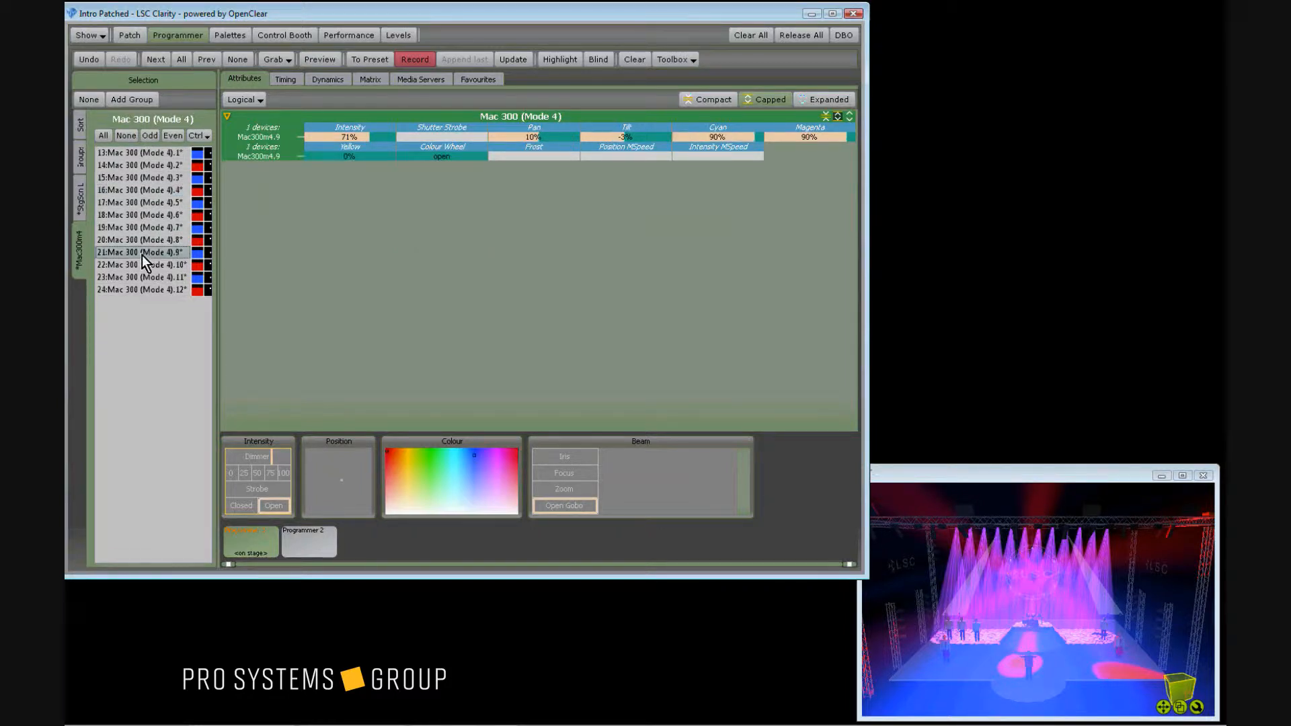
drag(146, 297, 152, 203)
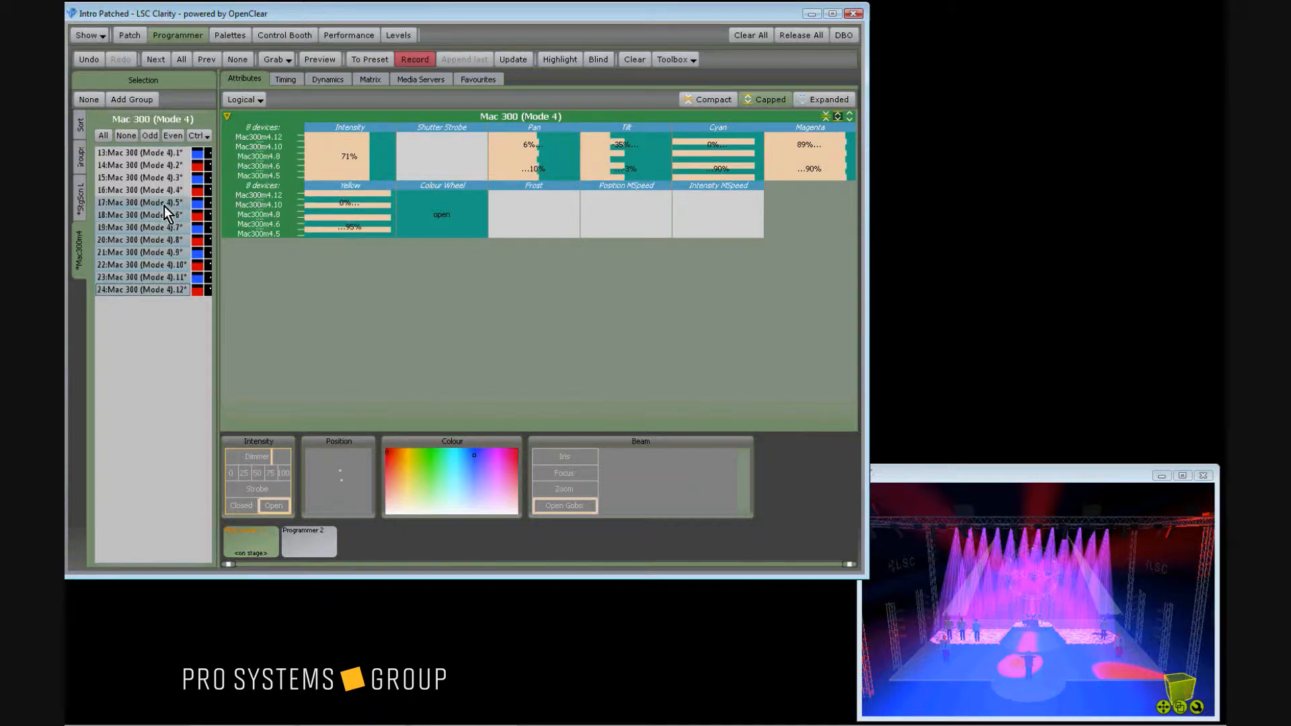
ctrl+click(148, 155)
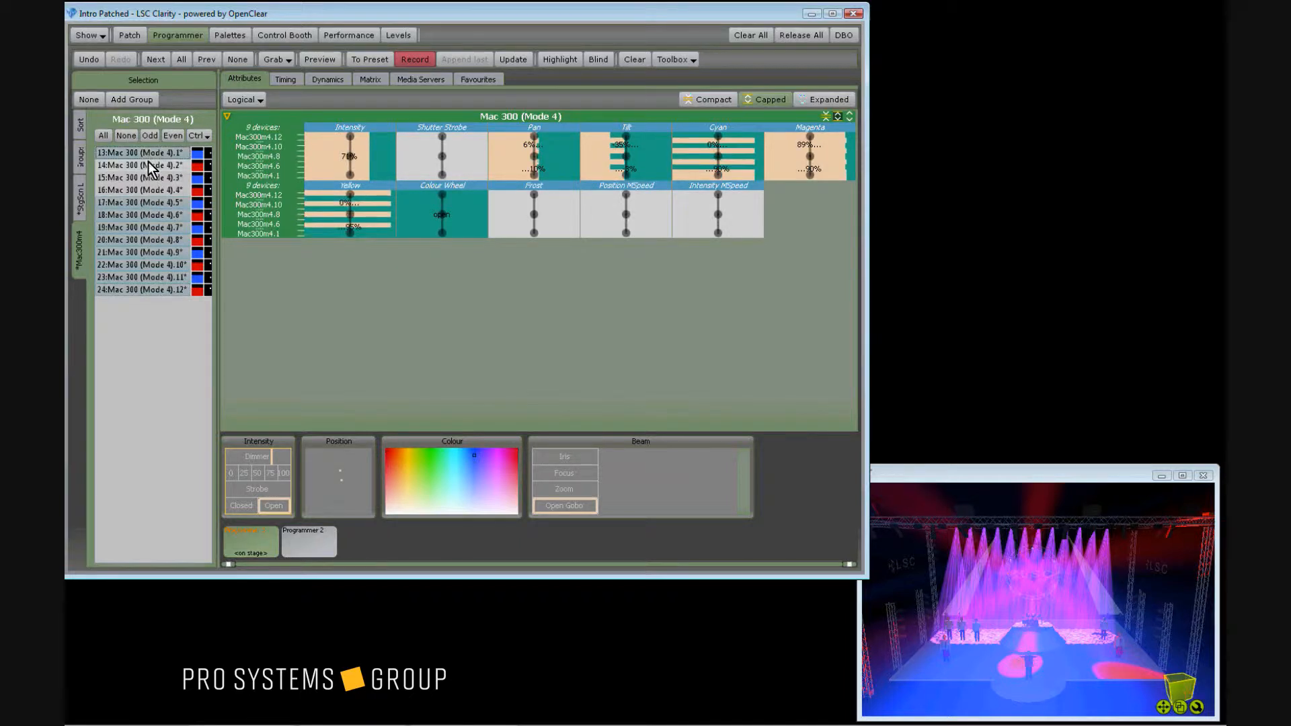
ctrl+click(148, 174)
ctrl+click(148, 188)
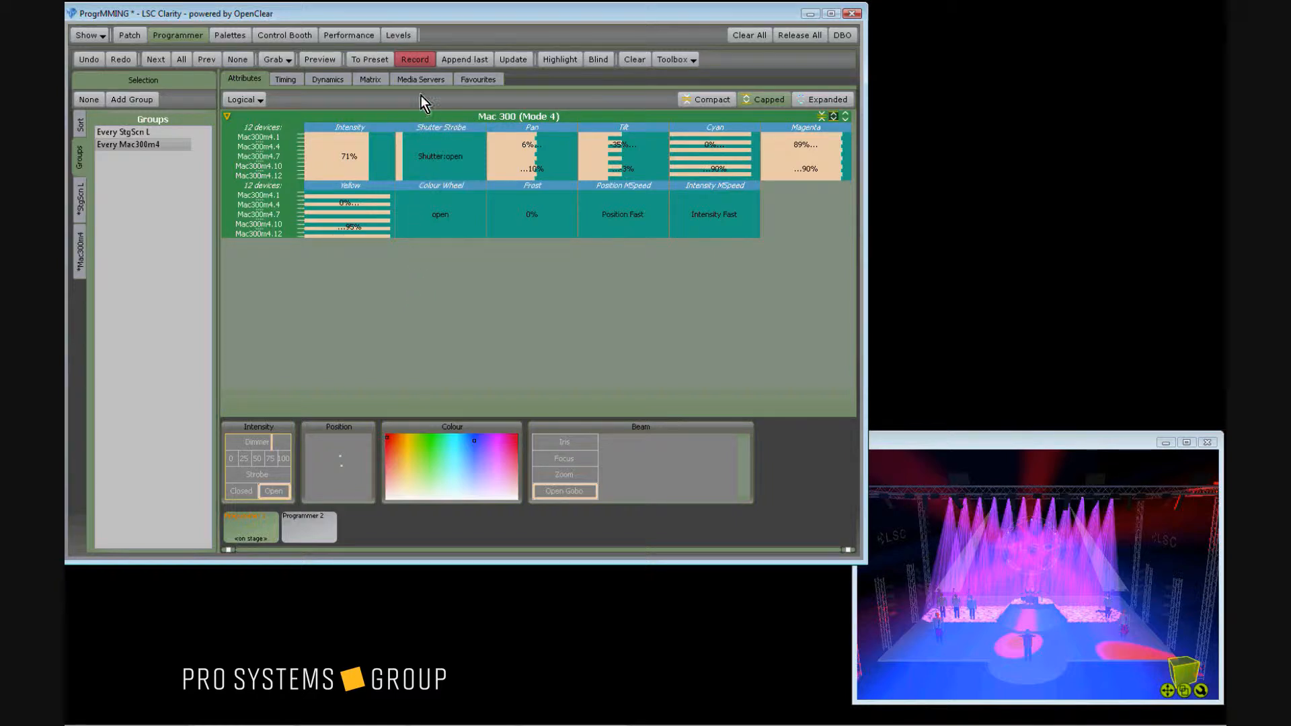
- Record the current look as cue 1 of a new cuelist named New Cuelist, and clear the programmer
click(415, 60)
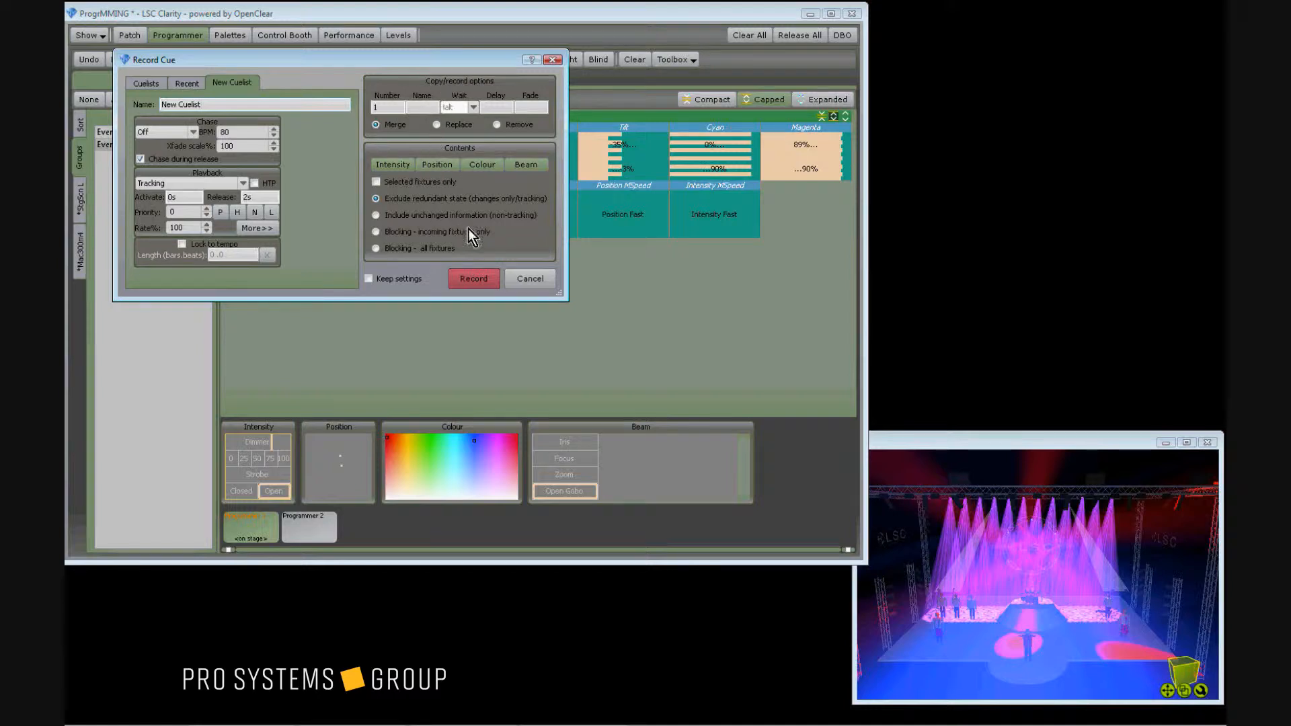
click(481, 274)
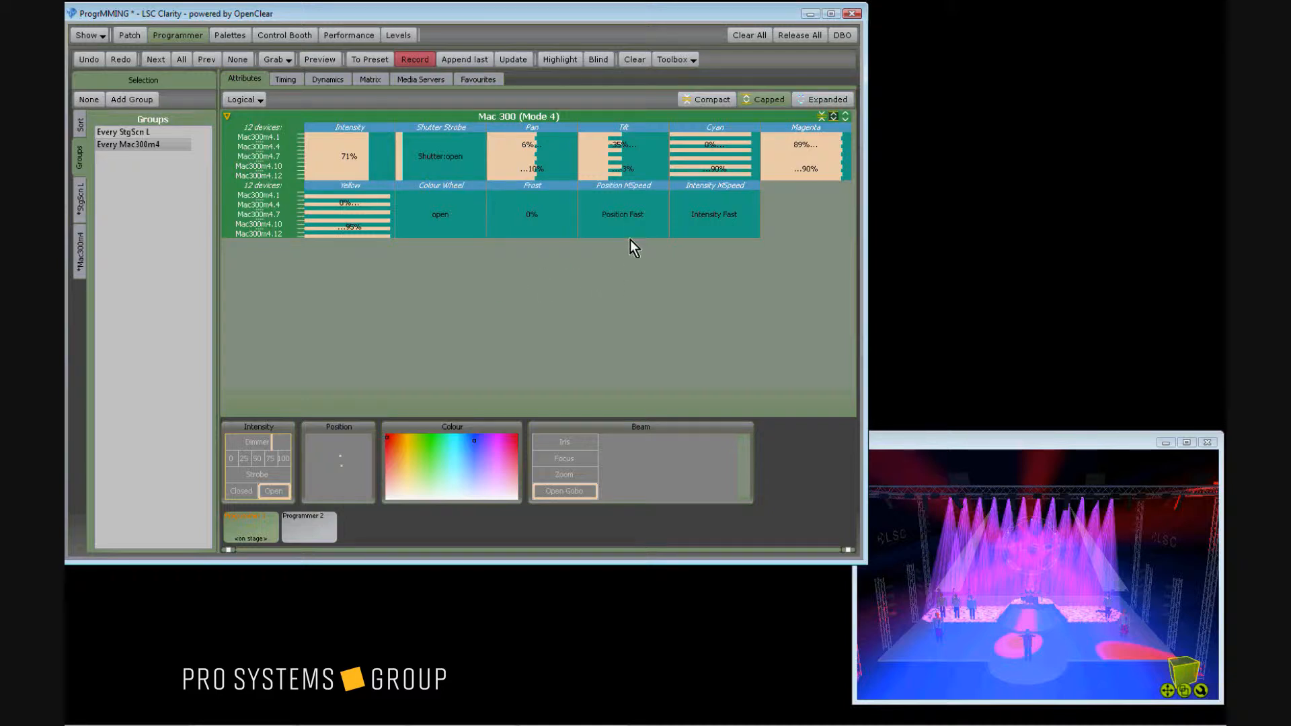
click(627, 62)
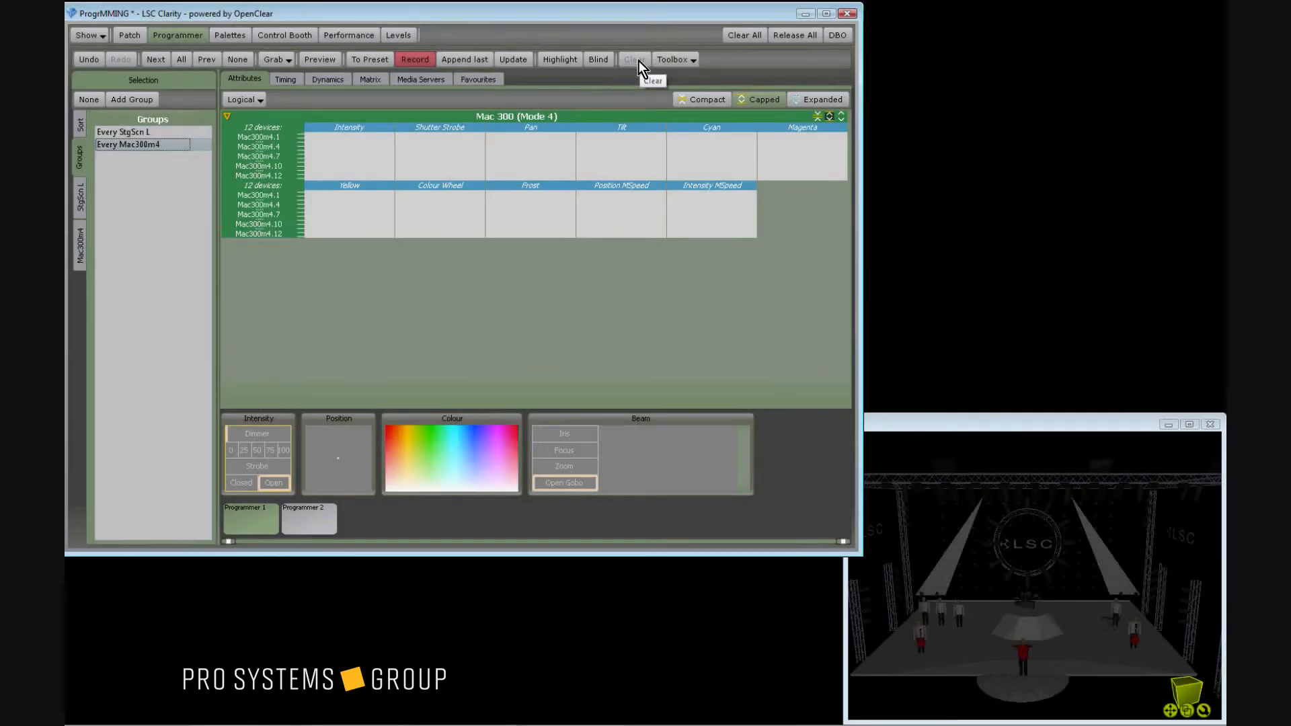
- Set all Stage Scan fixtures to 5% intensity and fan their pan and tilt, spreading the tilt from -100% to 0%
click(202, 133)
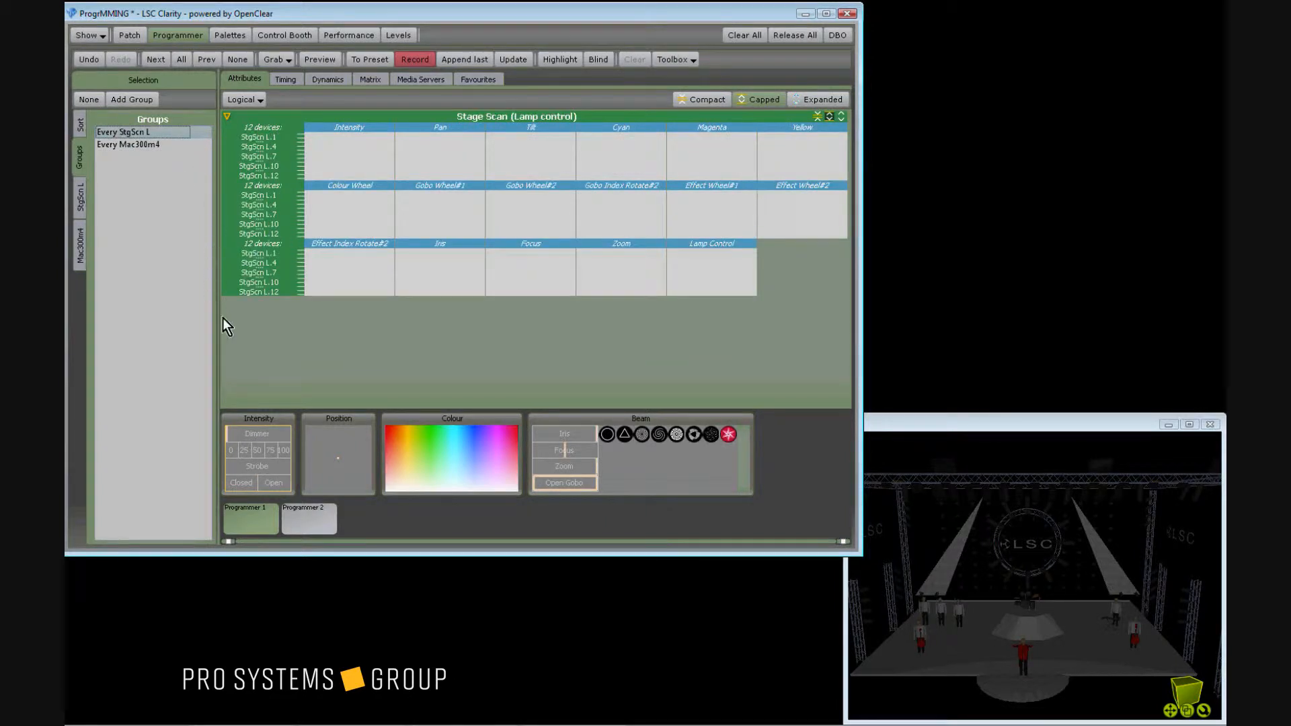
drag(244, 432, 249, 432)
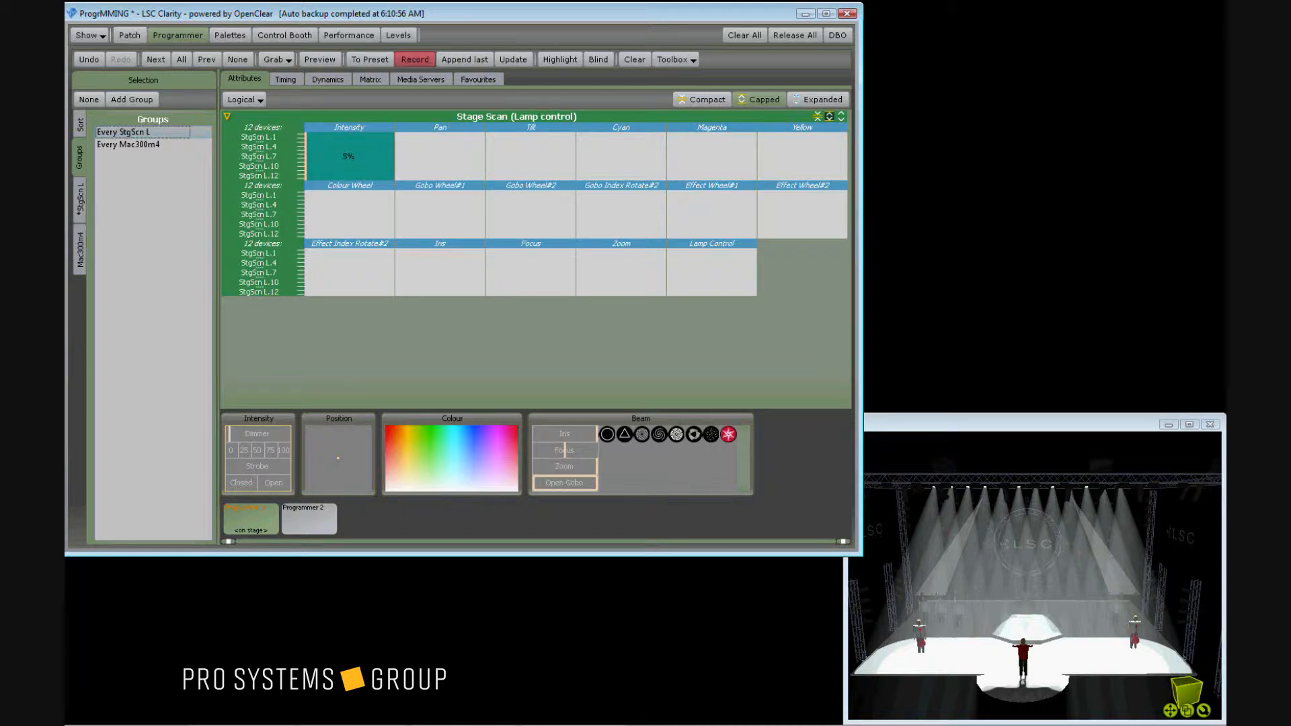
key(alt)
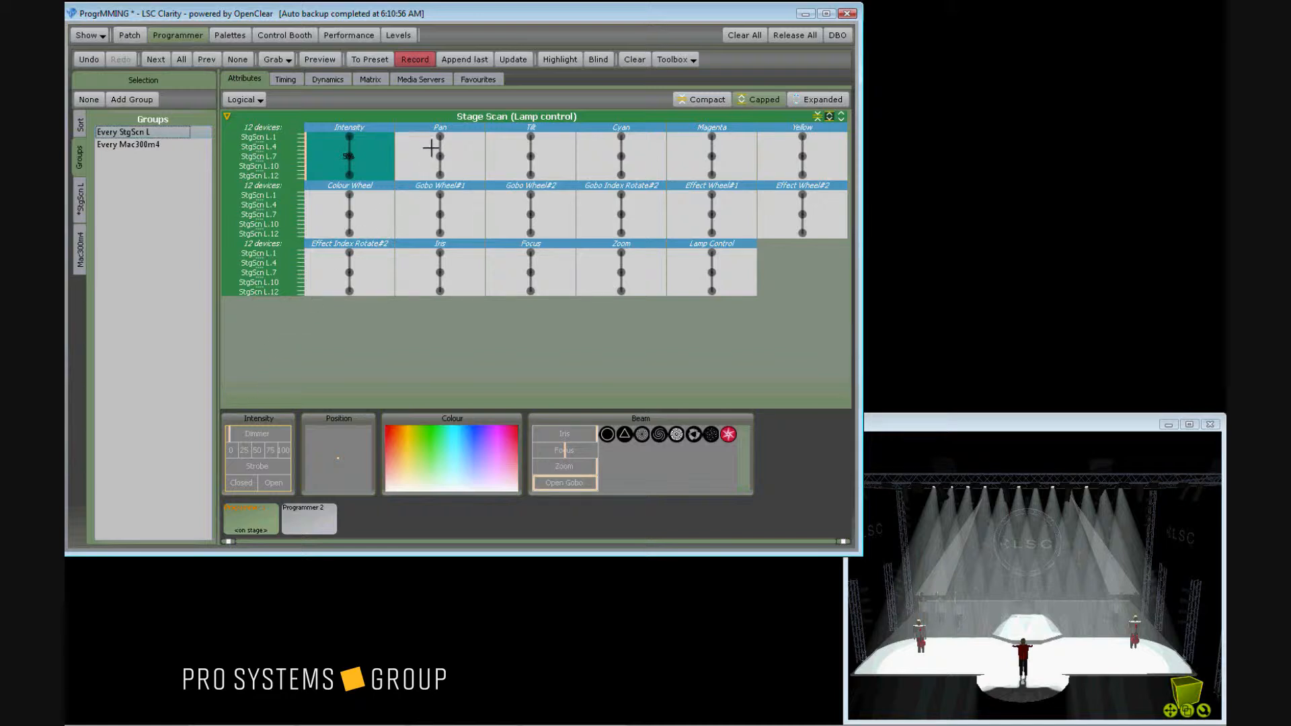
mouse_move(439, 138)
mouse_down()
mouse_move(475, 145)
mouse_move(396, 135)
mouse_move(474, 134)
mouse_move(413, 140)
mouse_up()
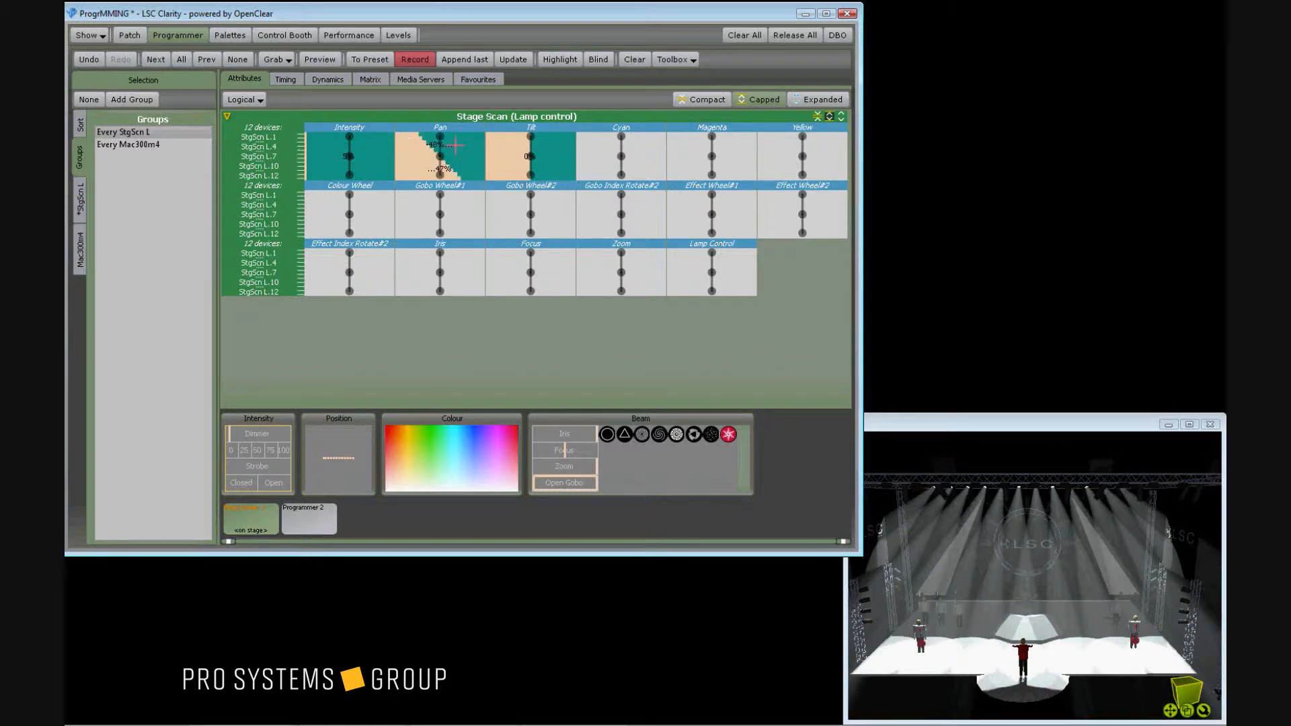
drag(524, 157, 467, 158)
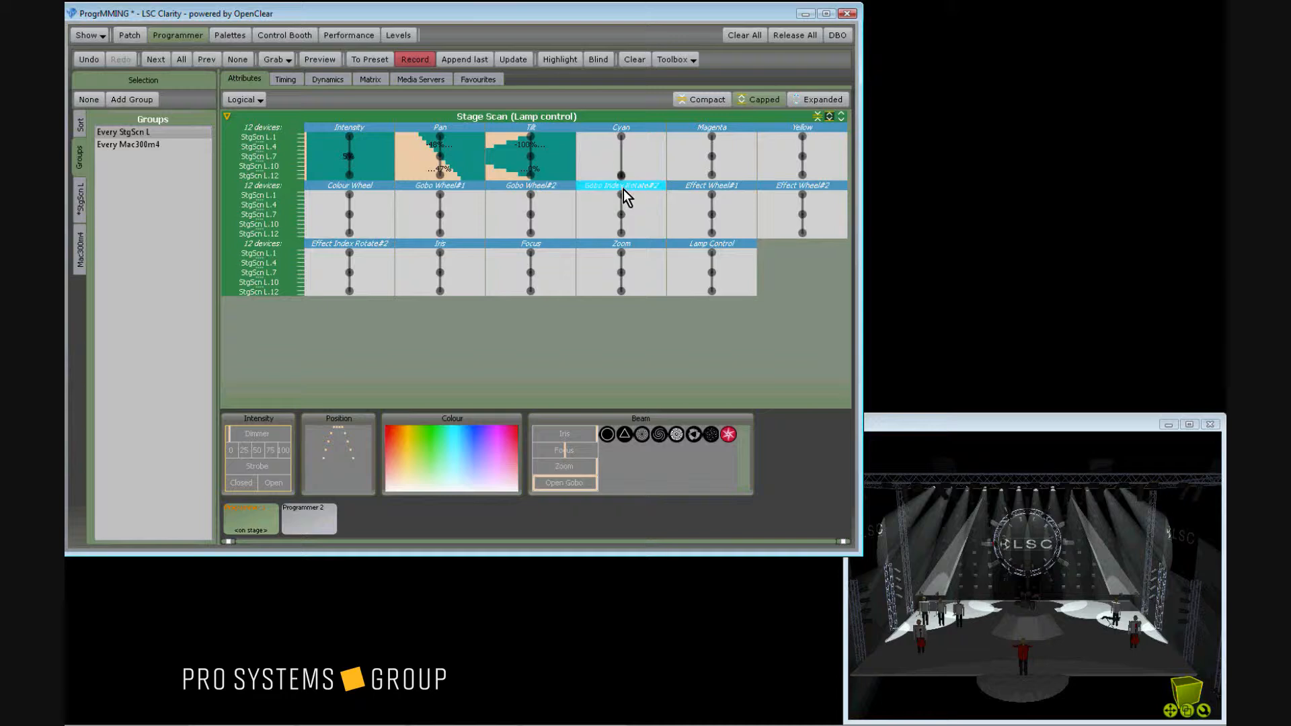
- Try a 100% to 1% cyan fan on the Stage Scans, and replace it with a rainbow fan starting at red
drag(622, 176, 525, 167)
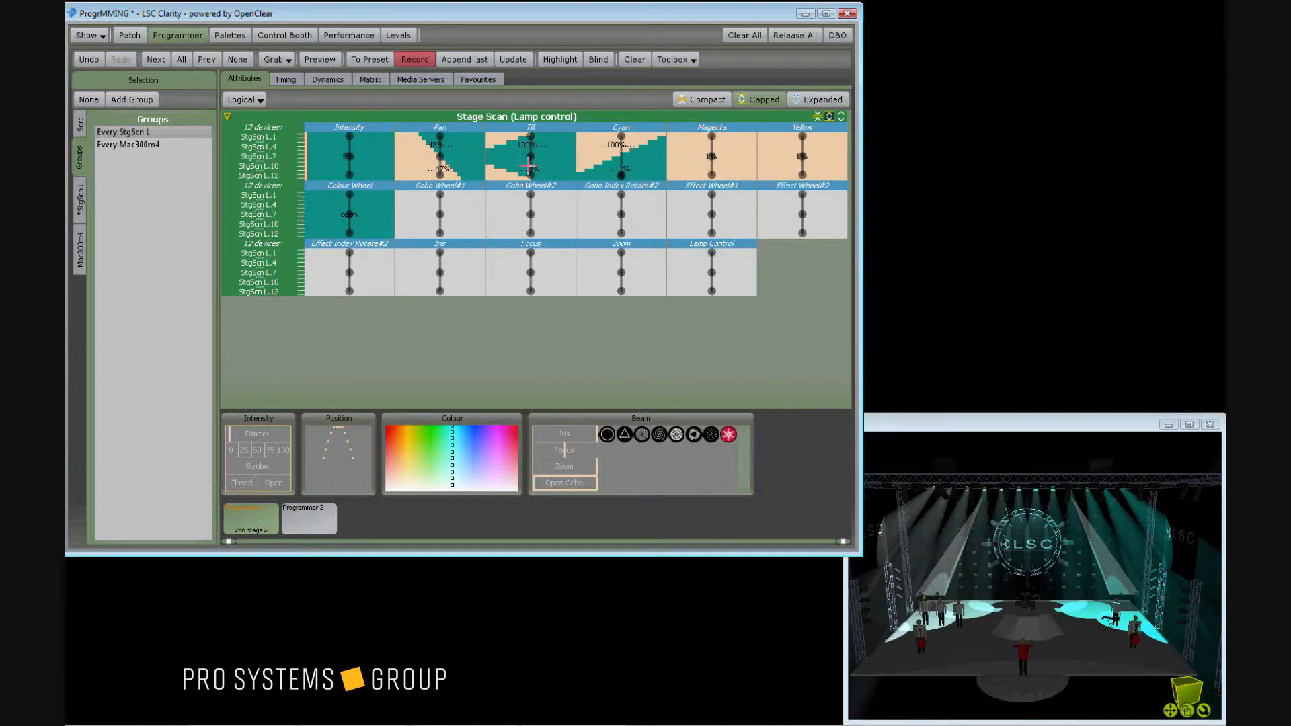
click(525, 166)
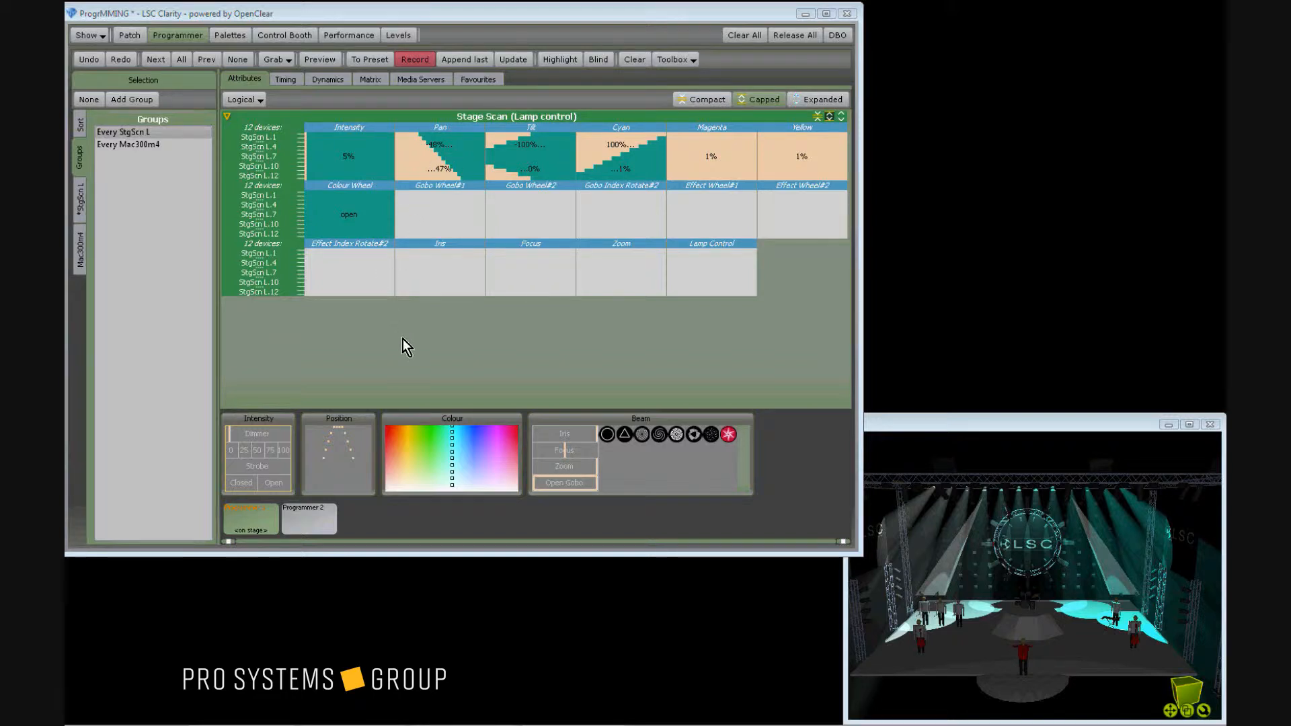
click(390, 429)
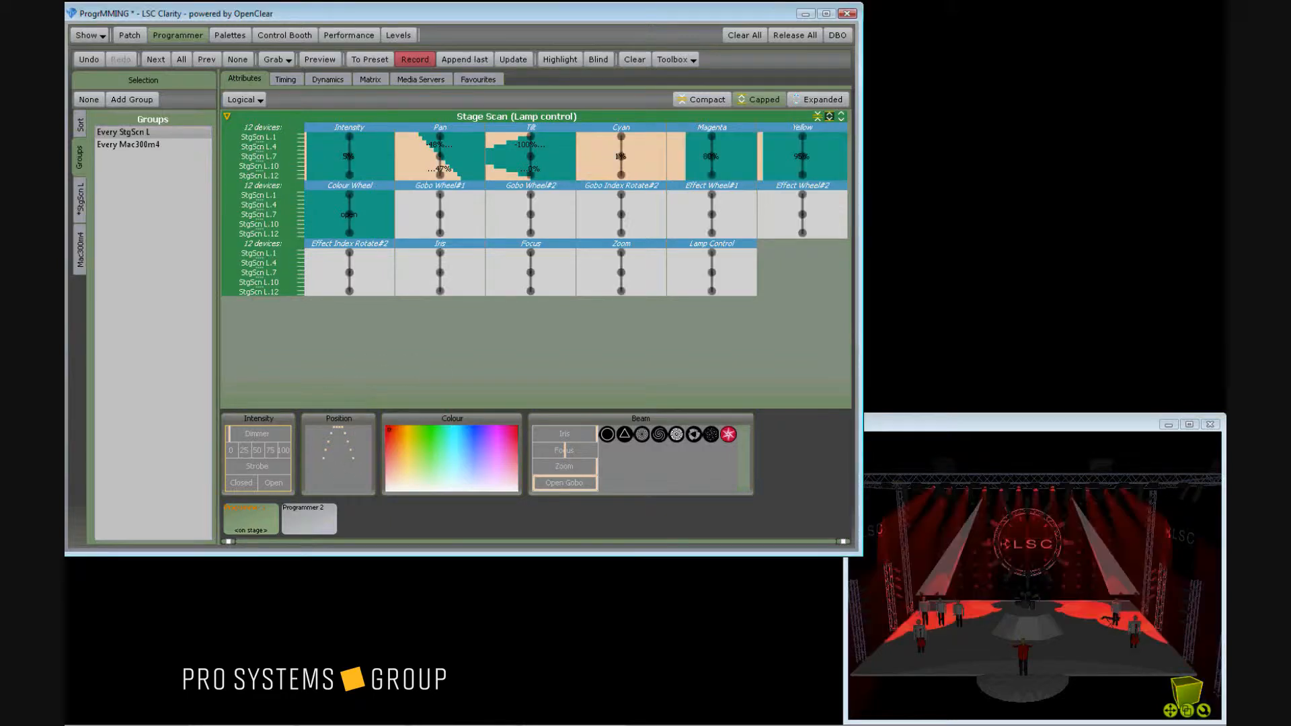
drag(410, 429, 491, 431)
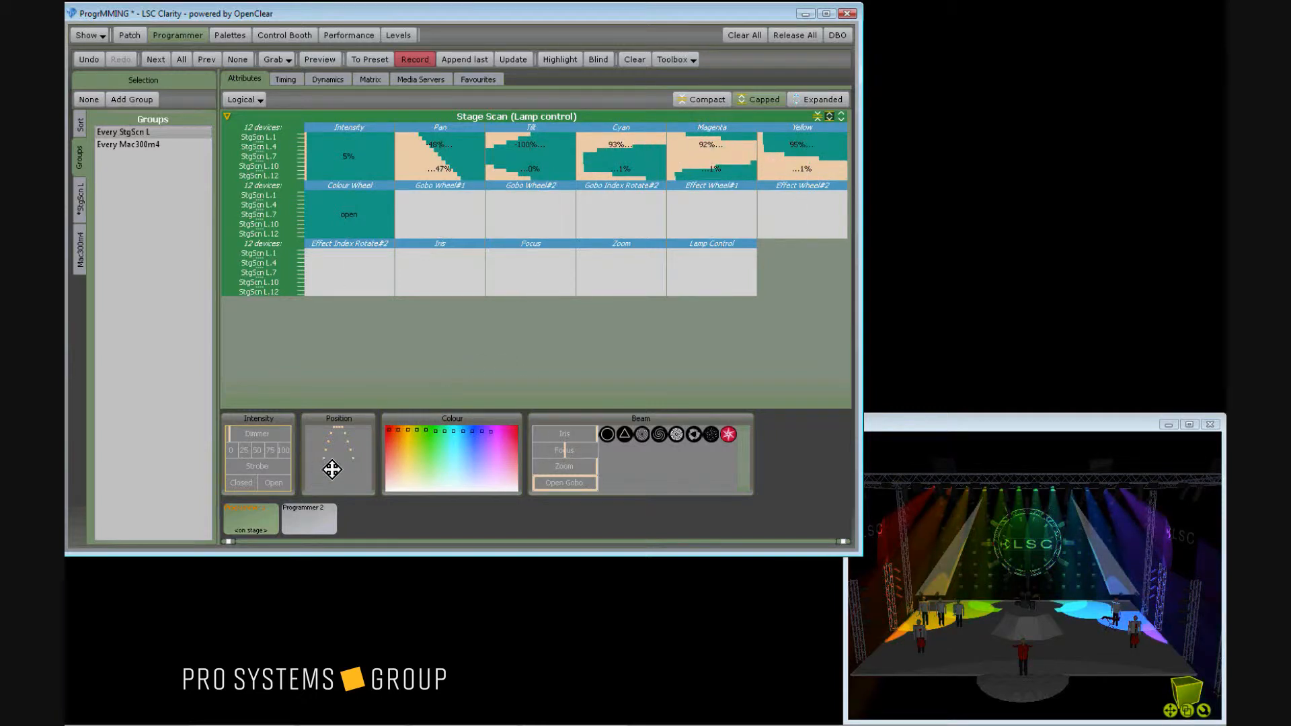
- Fan the Stage Scans' position into a wide arc, with pan from -100% to 95%, and their intensity from 1% to 8%
mouse_move(335, 450)
mouse_down()
mouse_move(352, 453)
mouse_move(346, 438)
mouse_up()
mouse_move(260, 437)
mouse_down()
mouse_move(288, 437)
mouse_move(236, 437)
mouse_move(249, 433)
mouse_up()
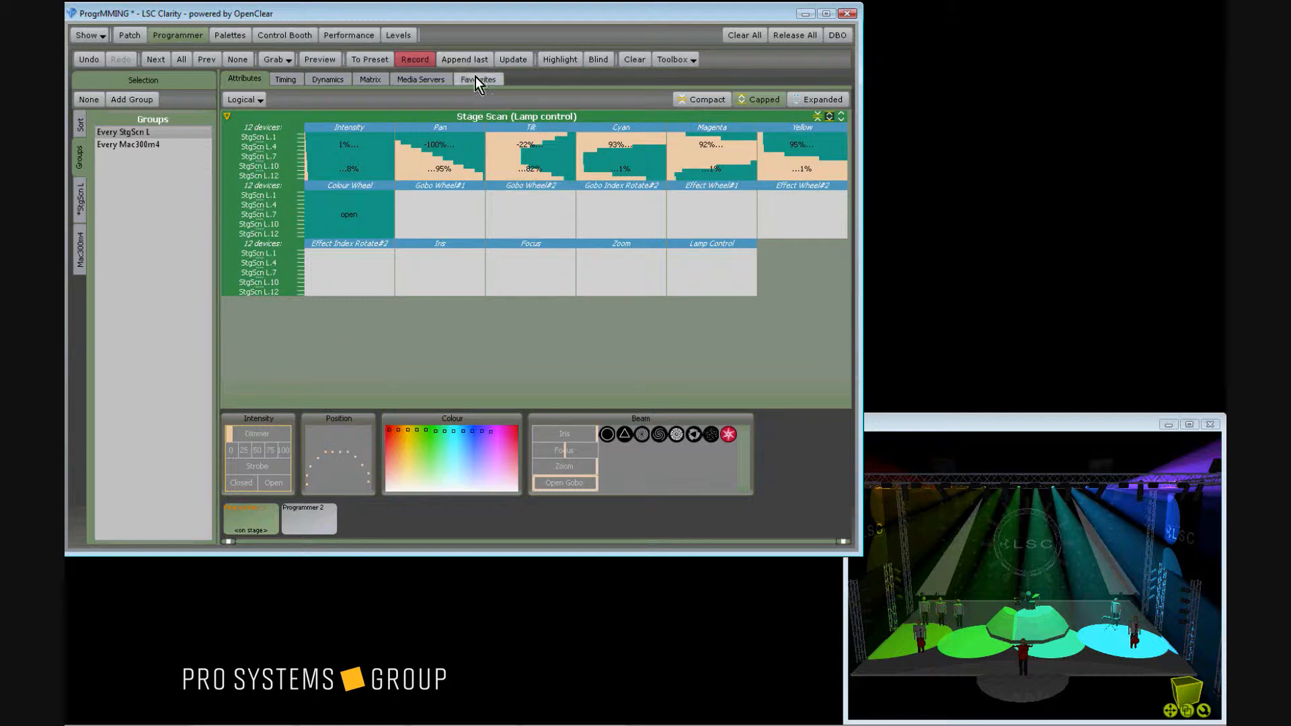
- Set Gobo Index Rotate#2 to Rotate:-10%, try value 30 on Gobo Wheel#2, and apply gobo 11 from Gobo Wheel#1
drag(591, 199, 663, 208)
drag(541, 219, 603, 217)
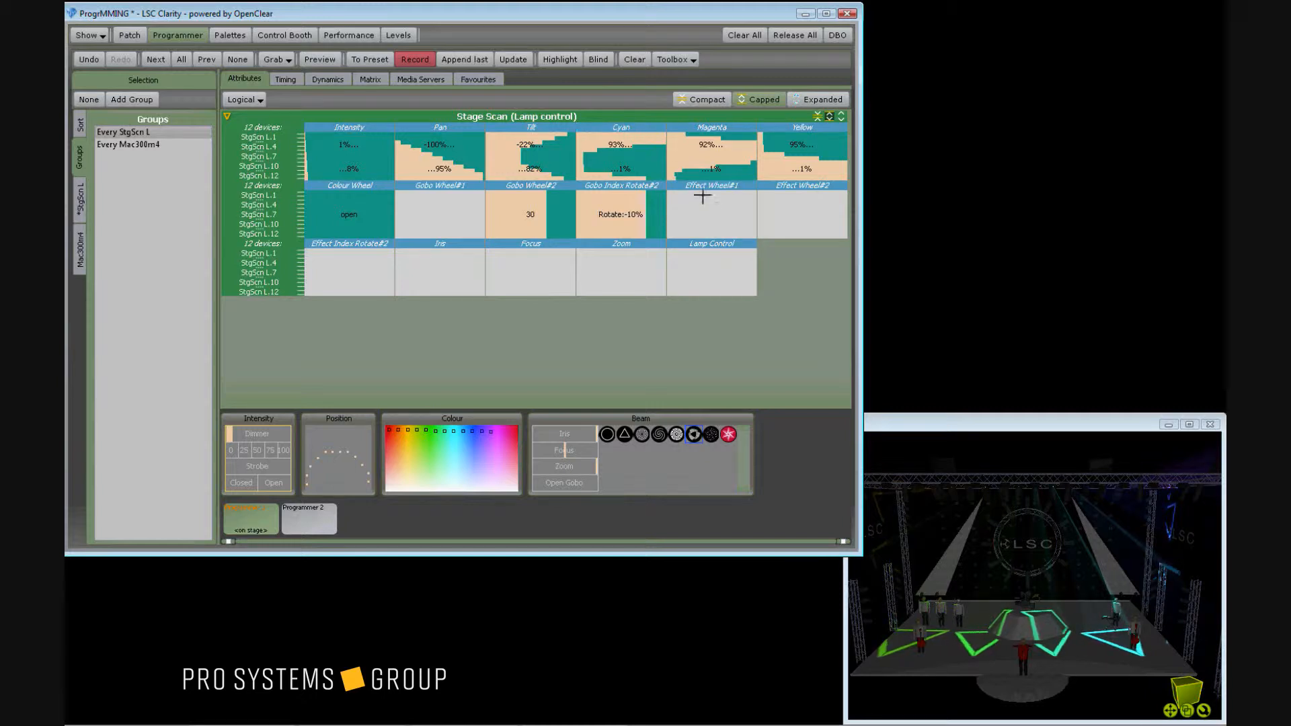
click(627, 436)
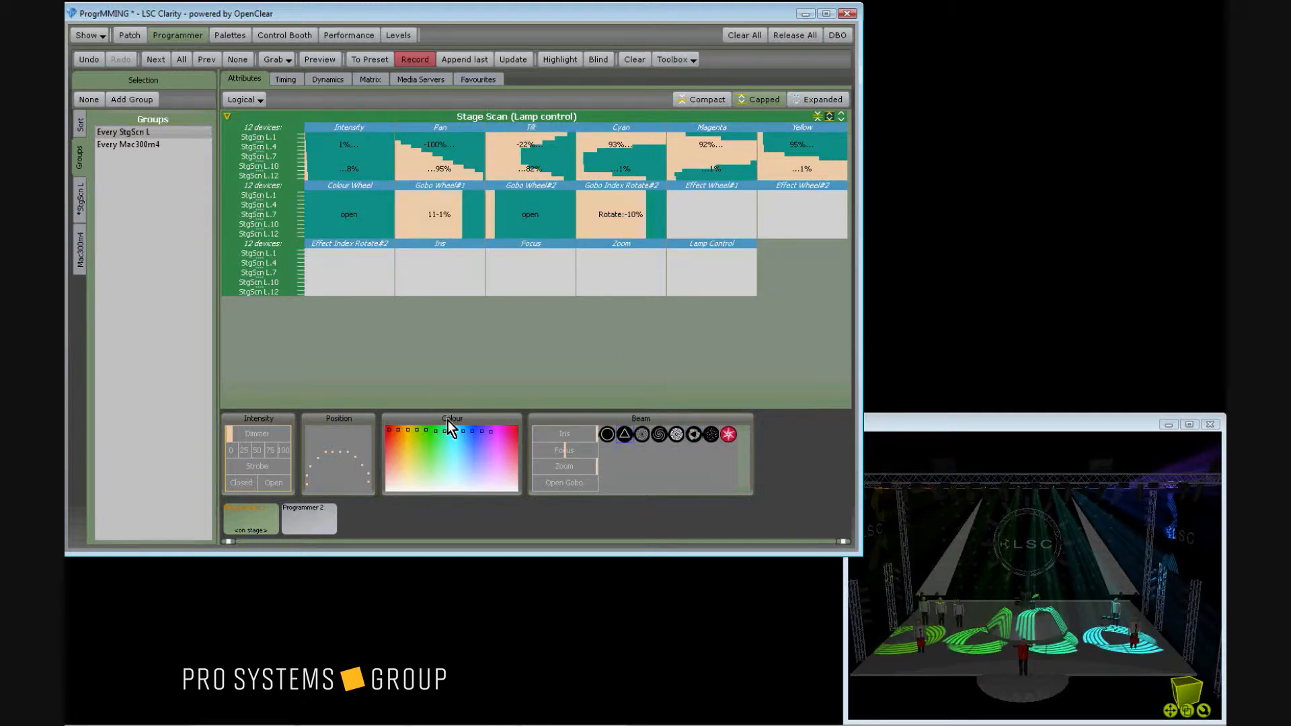
- Try fanning the Stage Scan colours from green to pale cyan, and undo the colour change
click(429, 439)
drag(429, 439, 459, 452)
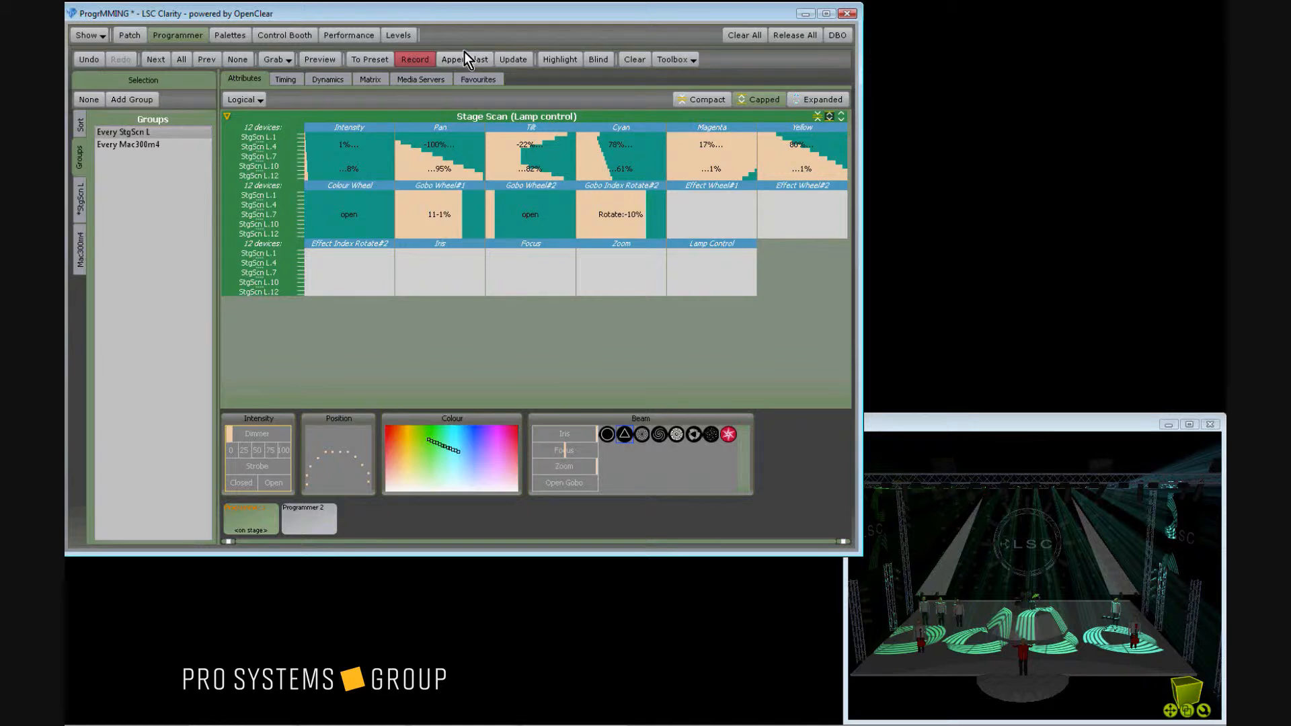
click(86, 58)
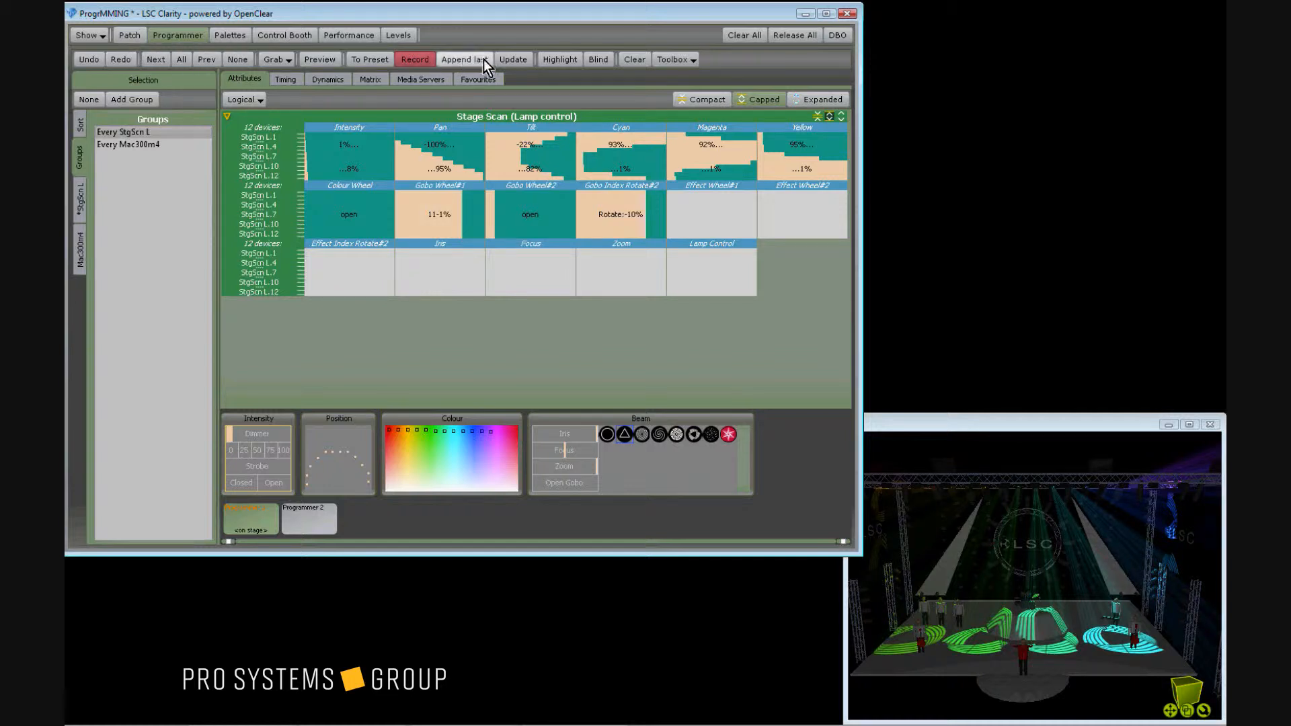
- Open the programmer's undo history, move it clear of the main window and enlarge it to list more entries
click(667, 59)
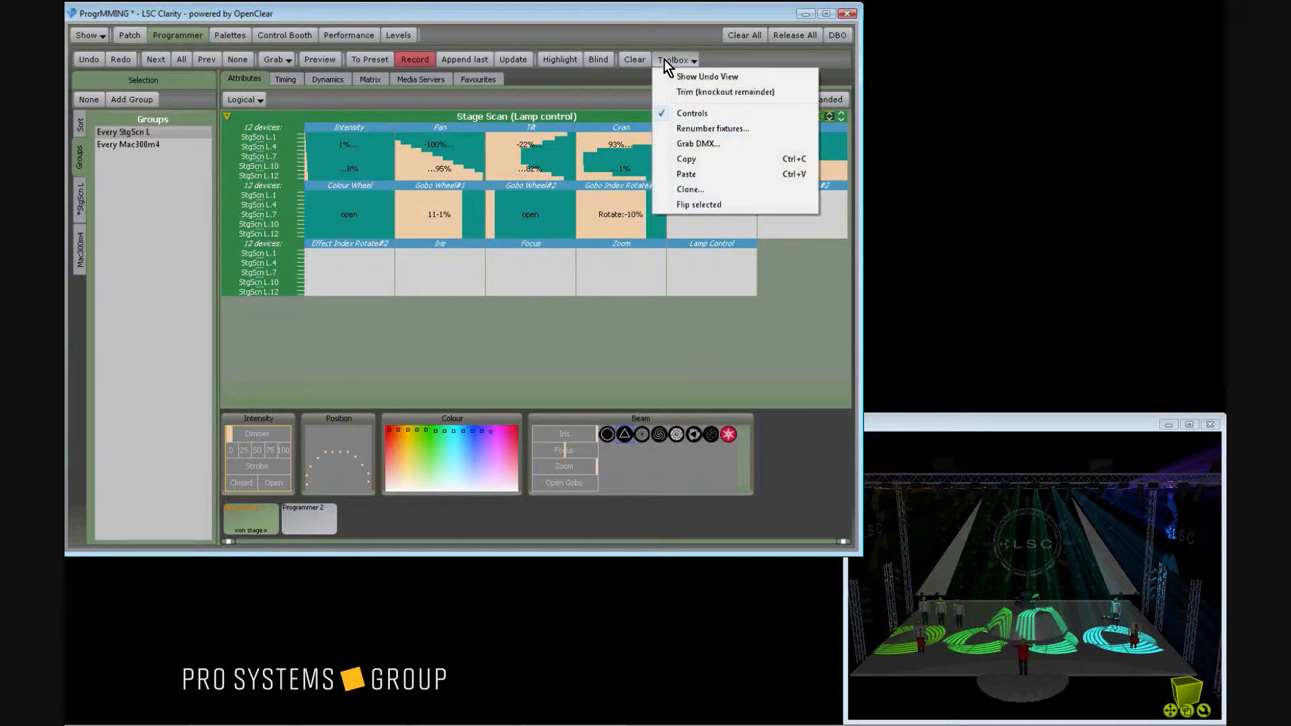
click(696, 81)
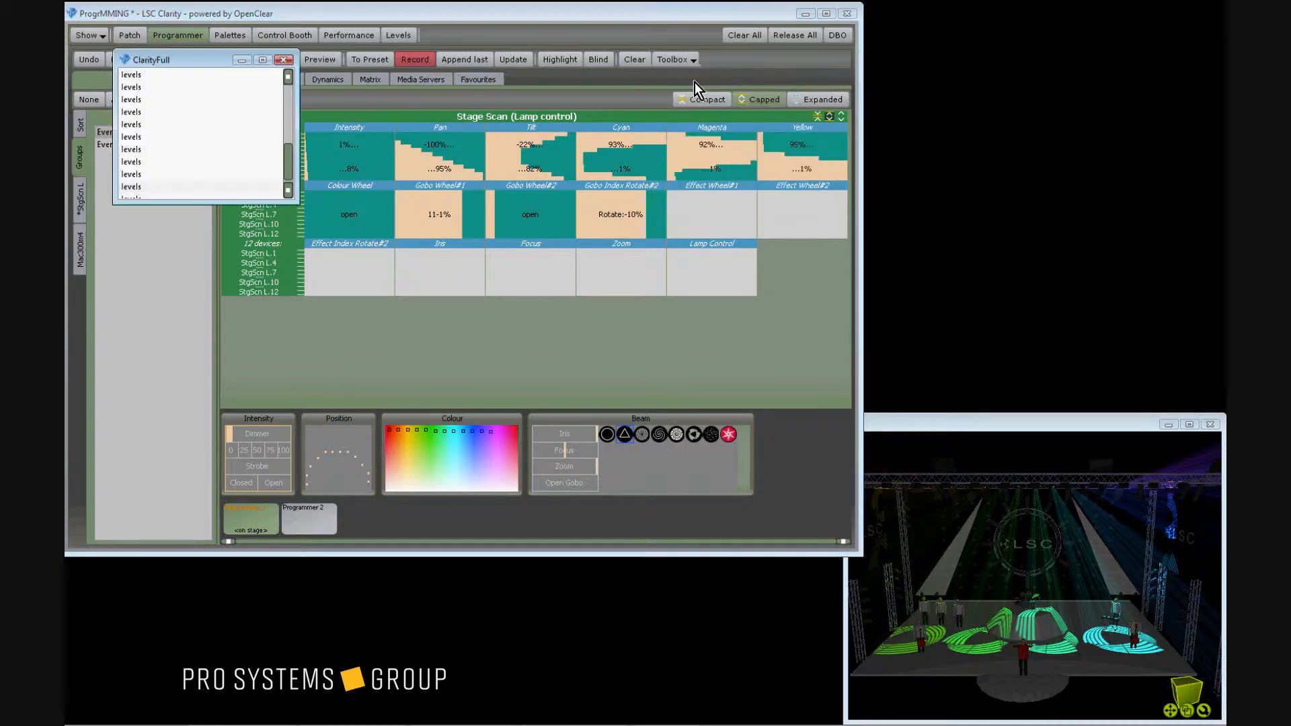
drag(207, 55, 992, 24)
drag(974, 170, 970, 382)
- Jump back and forth between earlier selection and levels states in the undo history, ending on a levels entry near the end
click(973, 280)
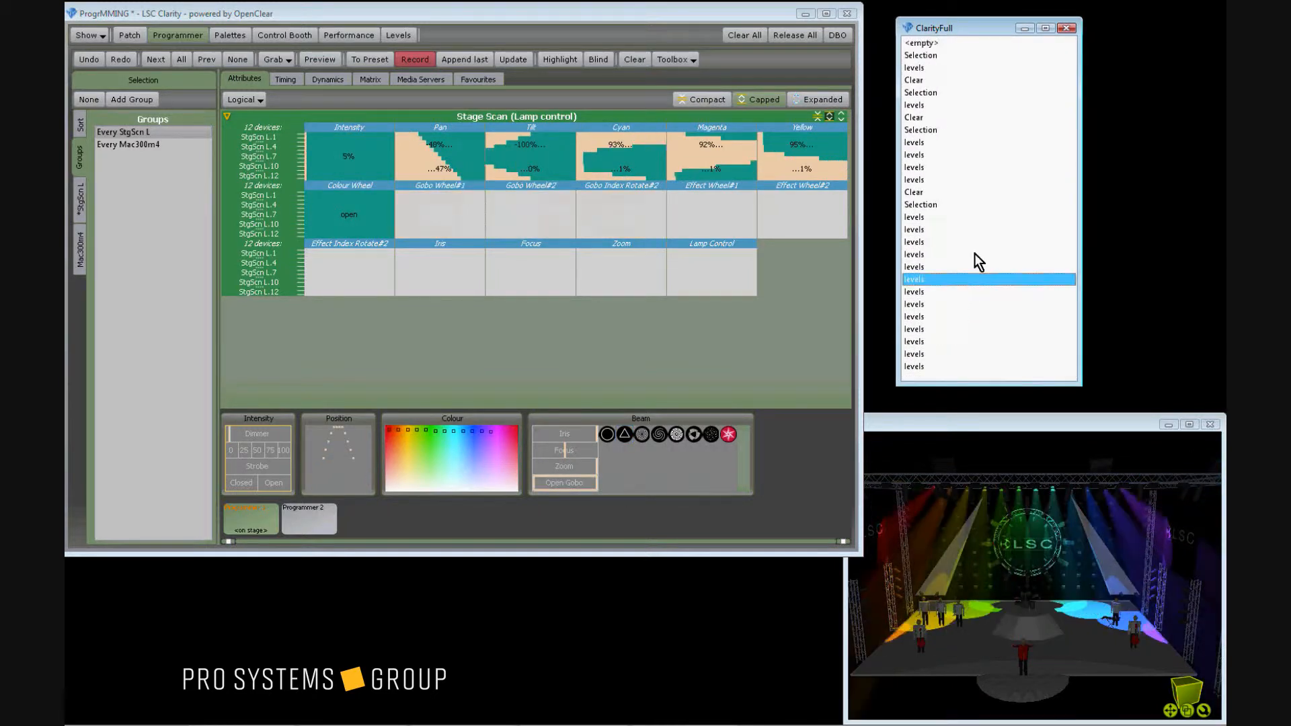
click(971, 195)
click(979, 131)
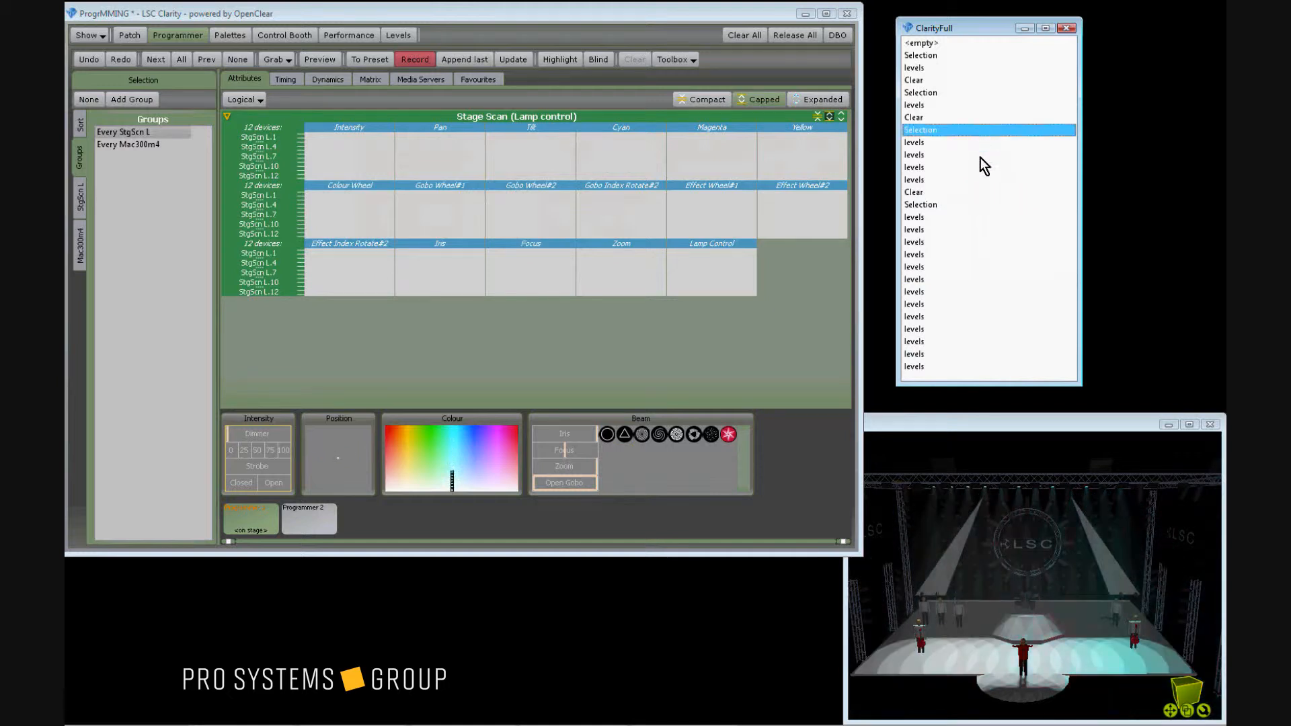
click(974, 208)
click(973, 280)
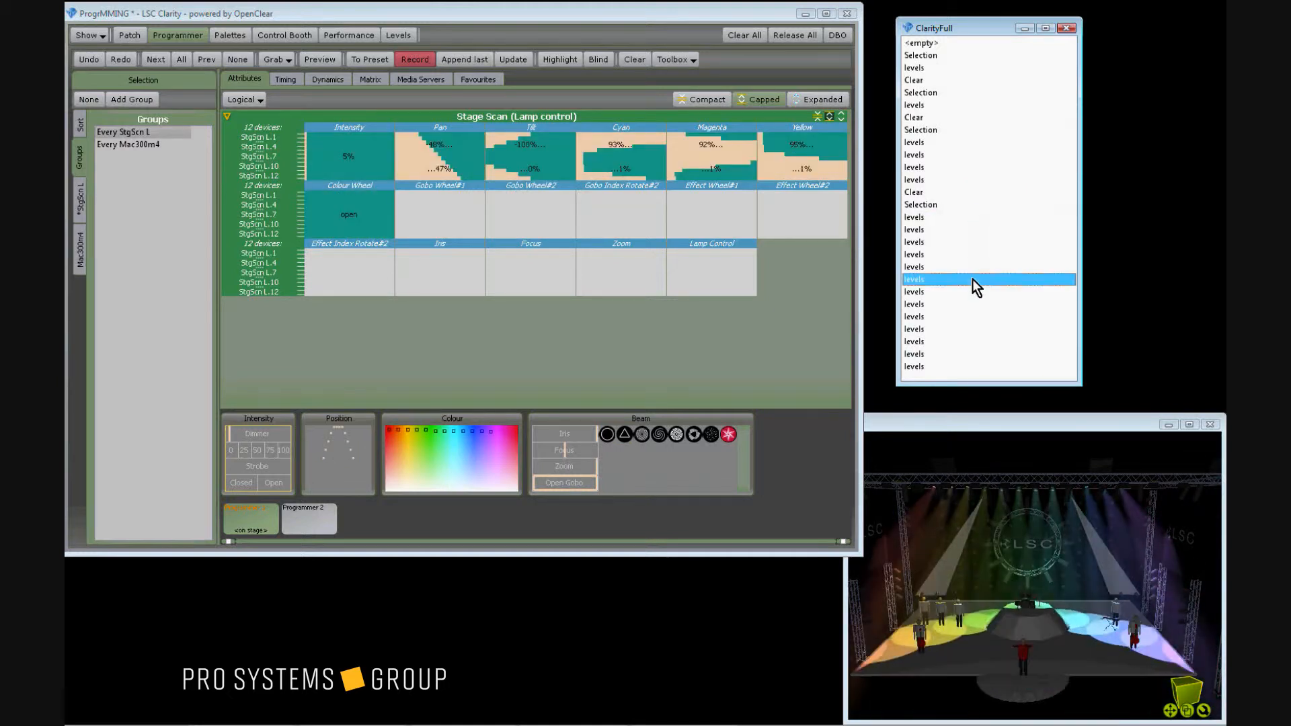
click(971, 254)
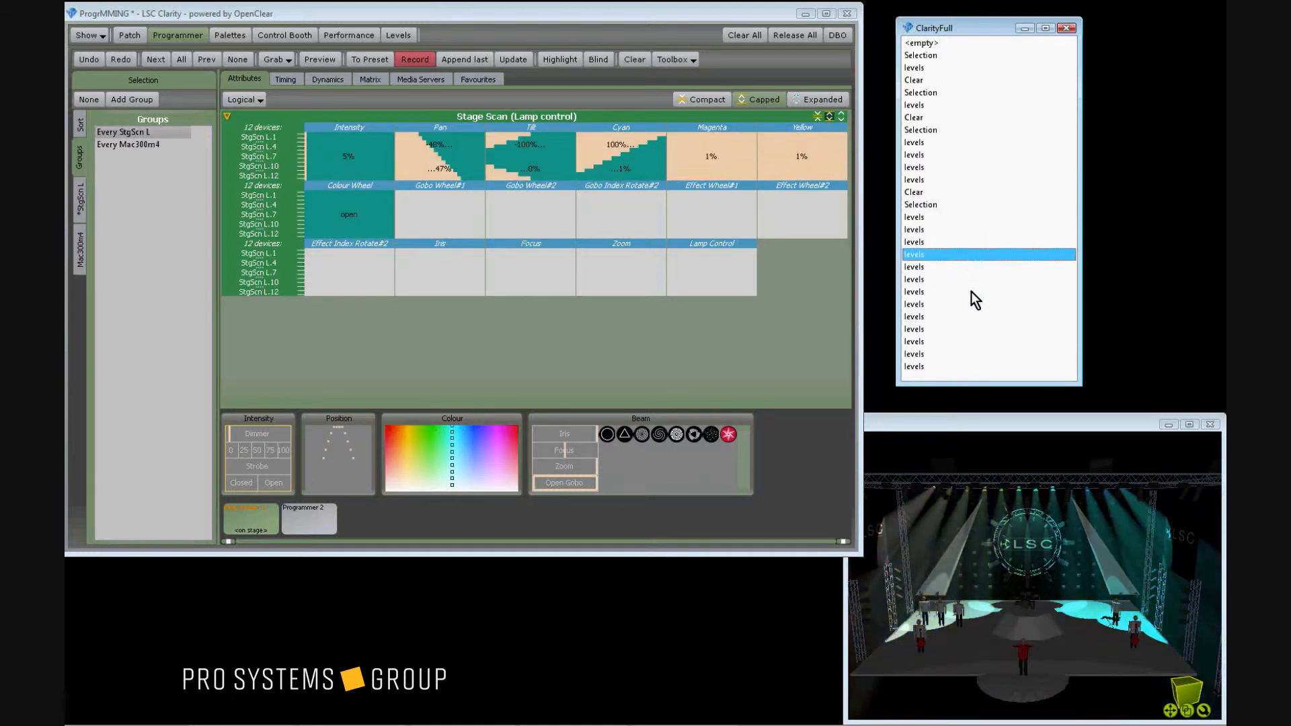
click(972, 328)
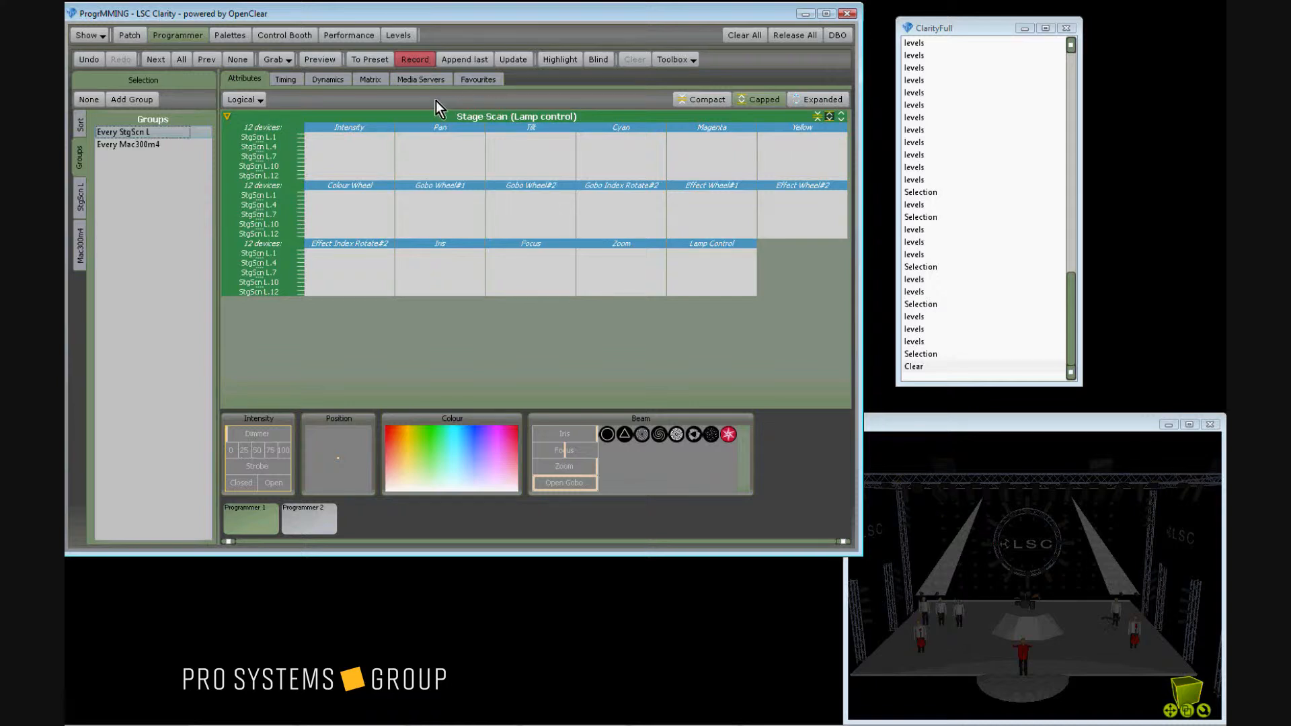
- Go to the Control Booth and play cues 1 to 3 of New Cuelist
click(285, 35)
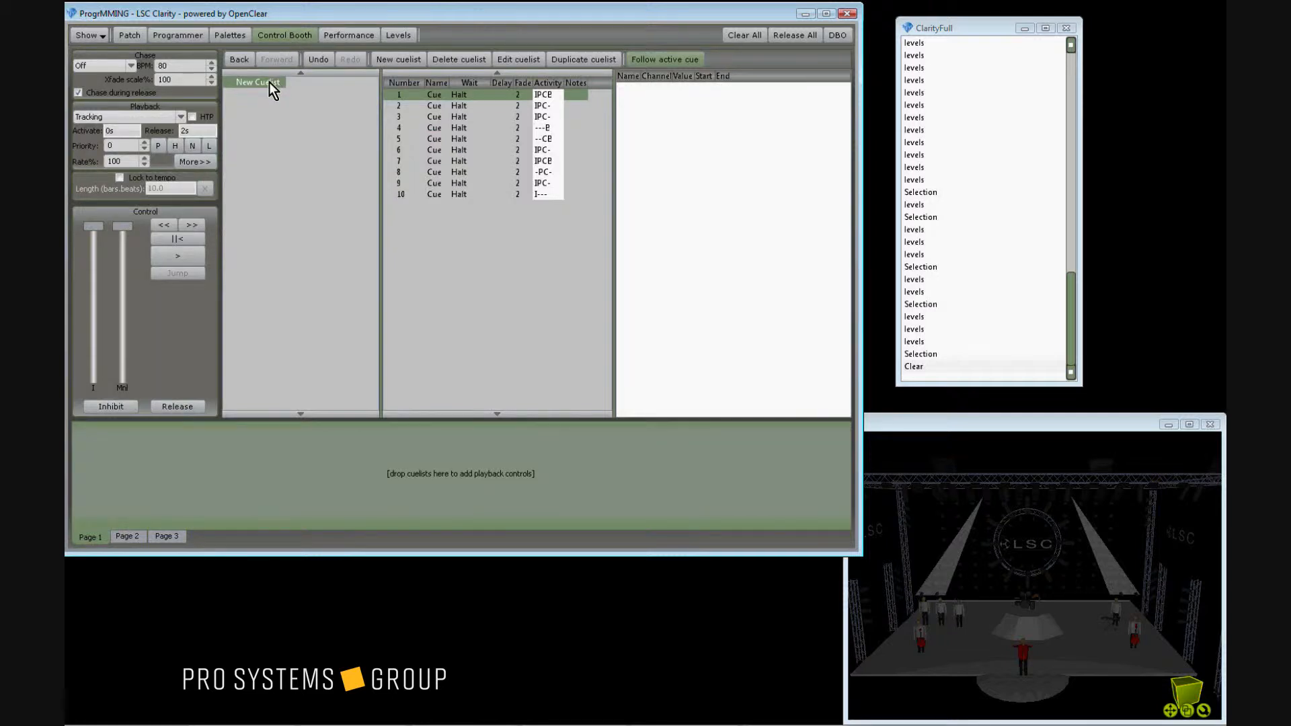
click(191, 256)
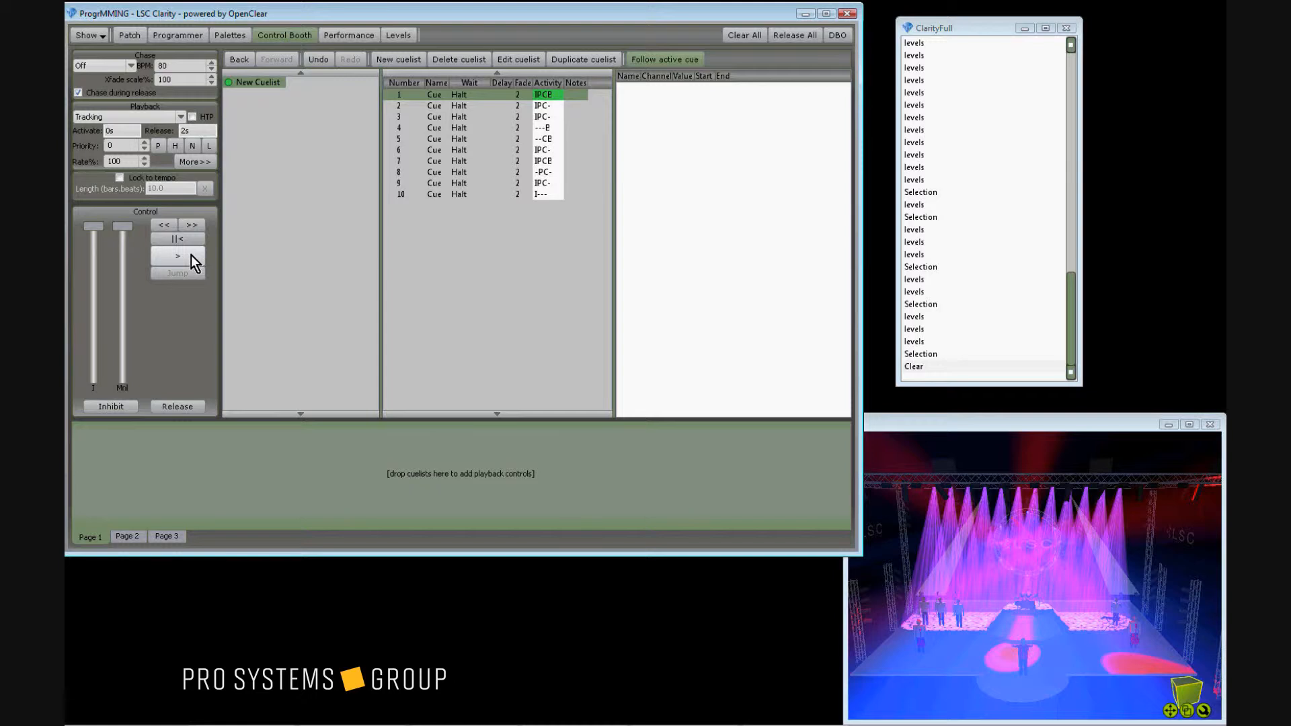
click(191, 256)
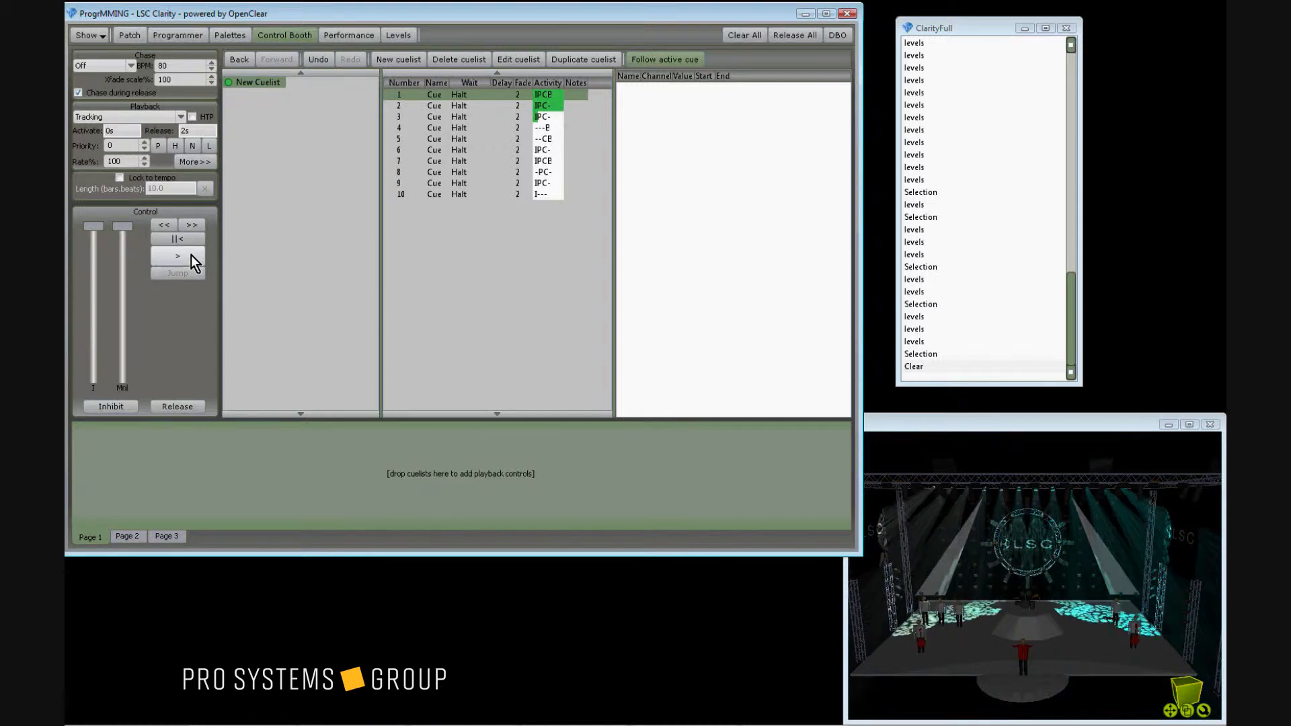
click(191, 256)
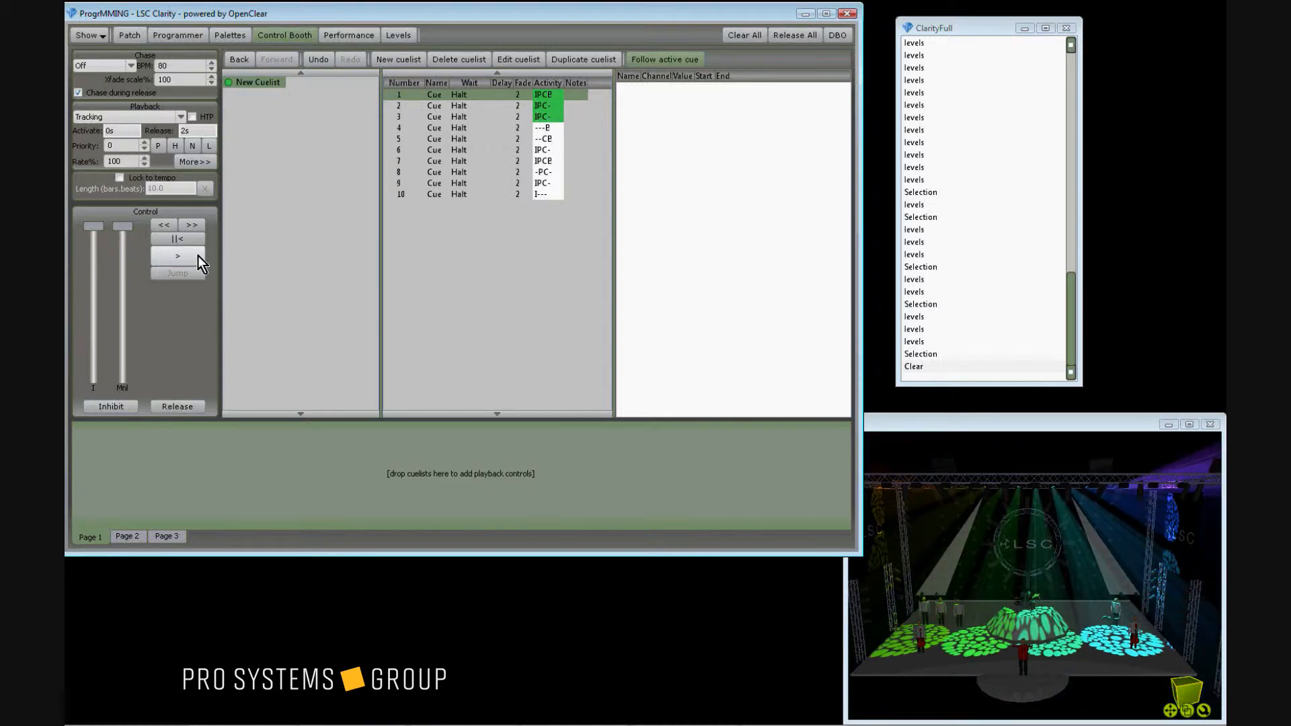
- Step the cuelist back to cue 2, skip forward to cue 4, and play cue 5
drag(96, 230, 148, 215)
click(169, 225)
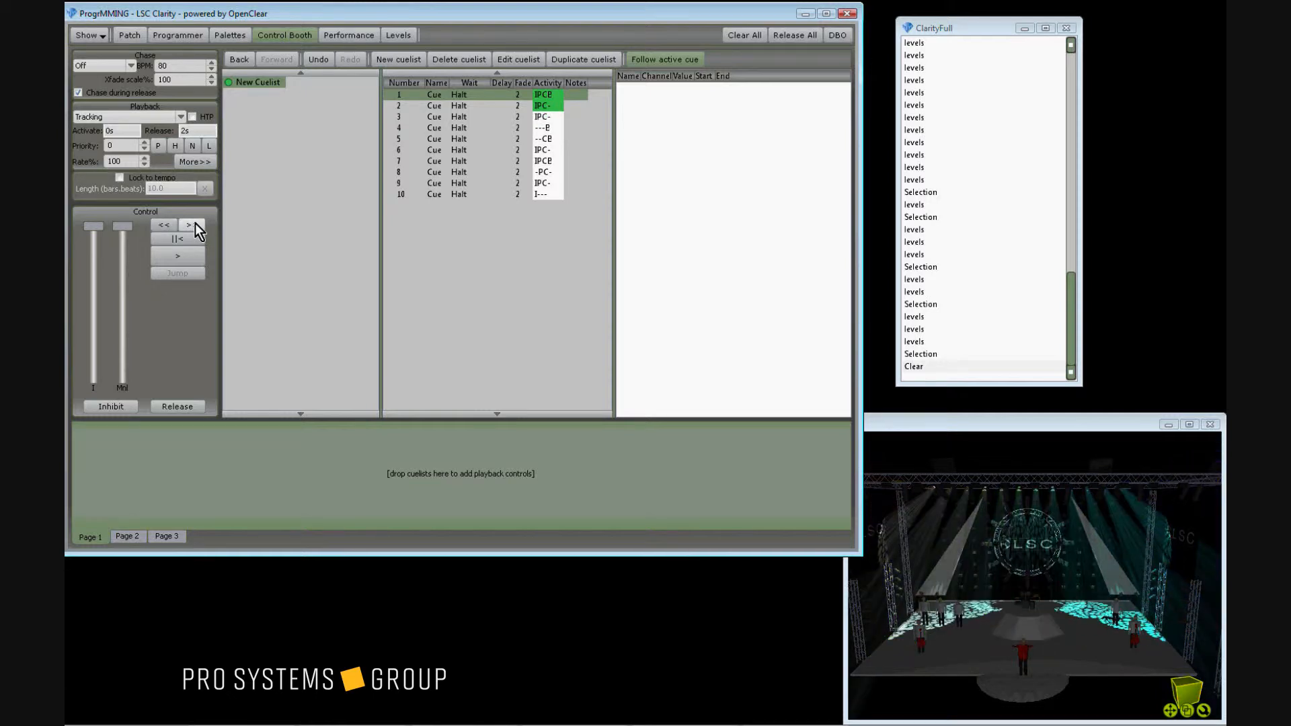
click(193, 225)
click(194, 224)
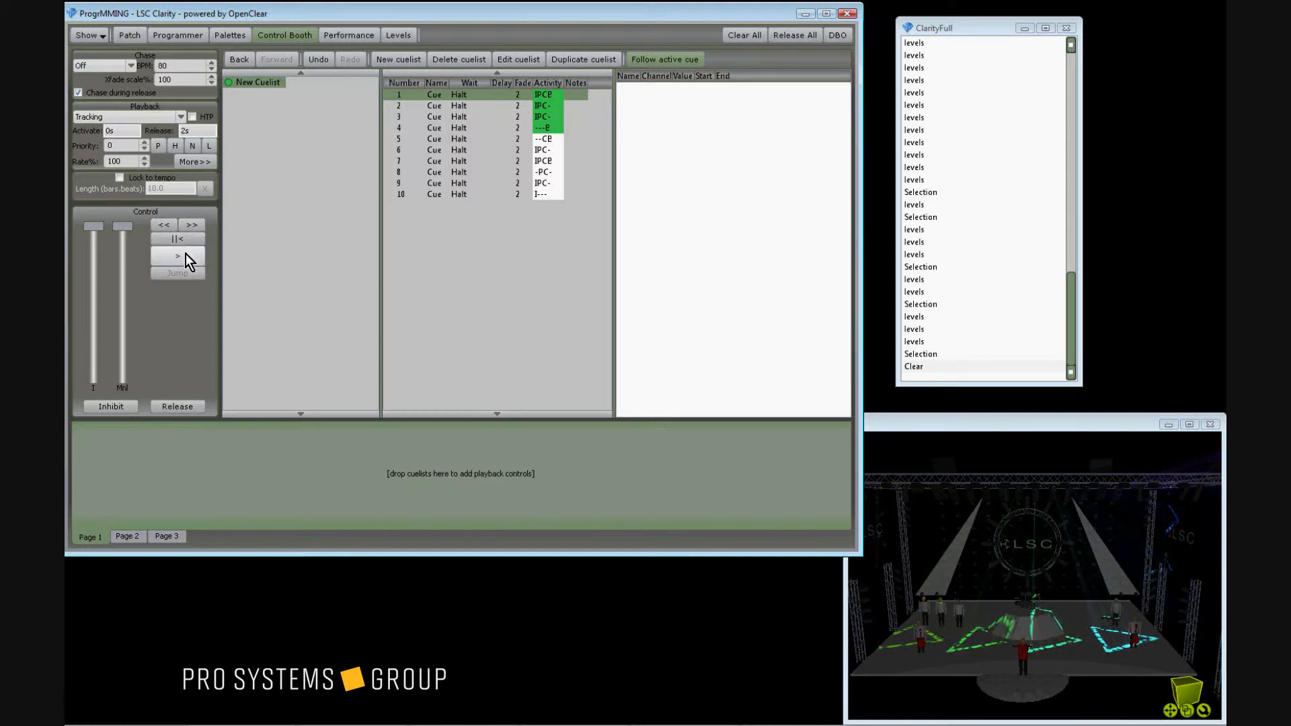
click(186, 255)
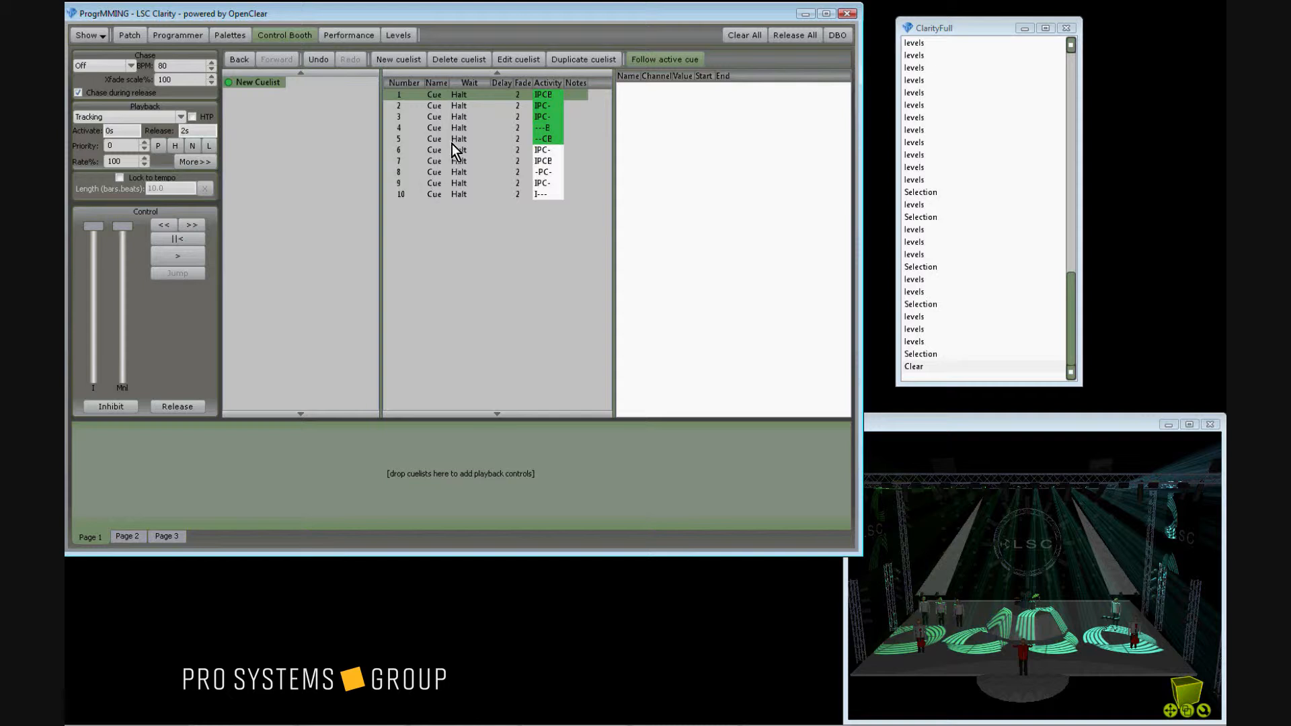
- Inspect the recorded channels of cues 1 and 5, and jump the playback to cue 9
click(470, 97)
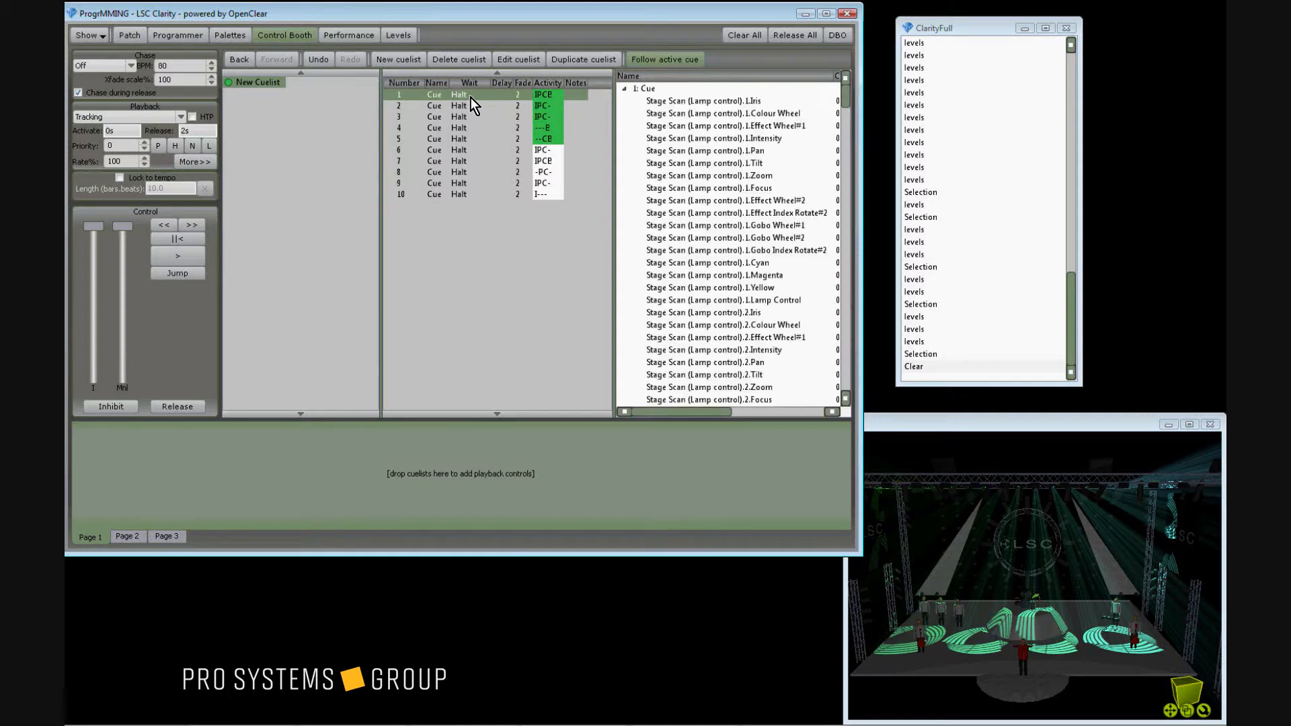
click(474, 139)
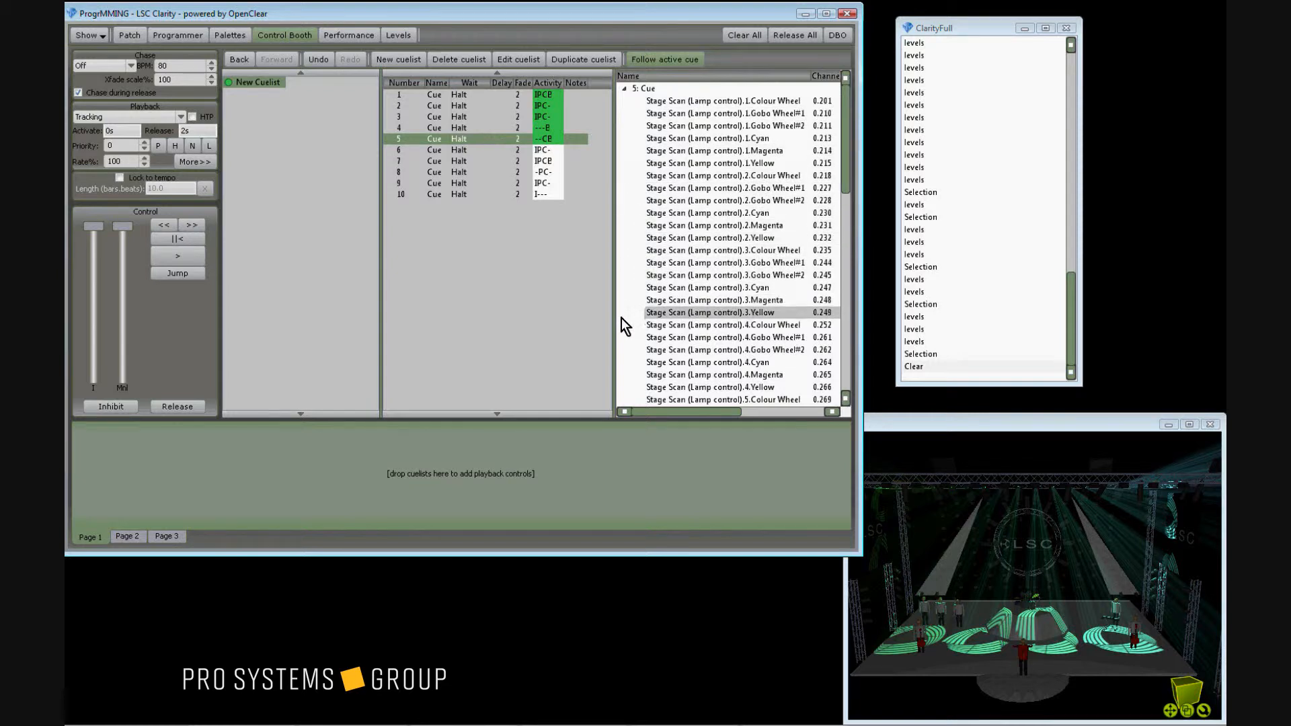
click(457, 183)
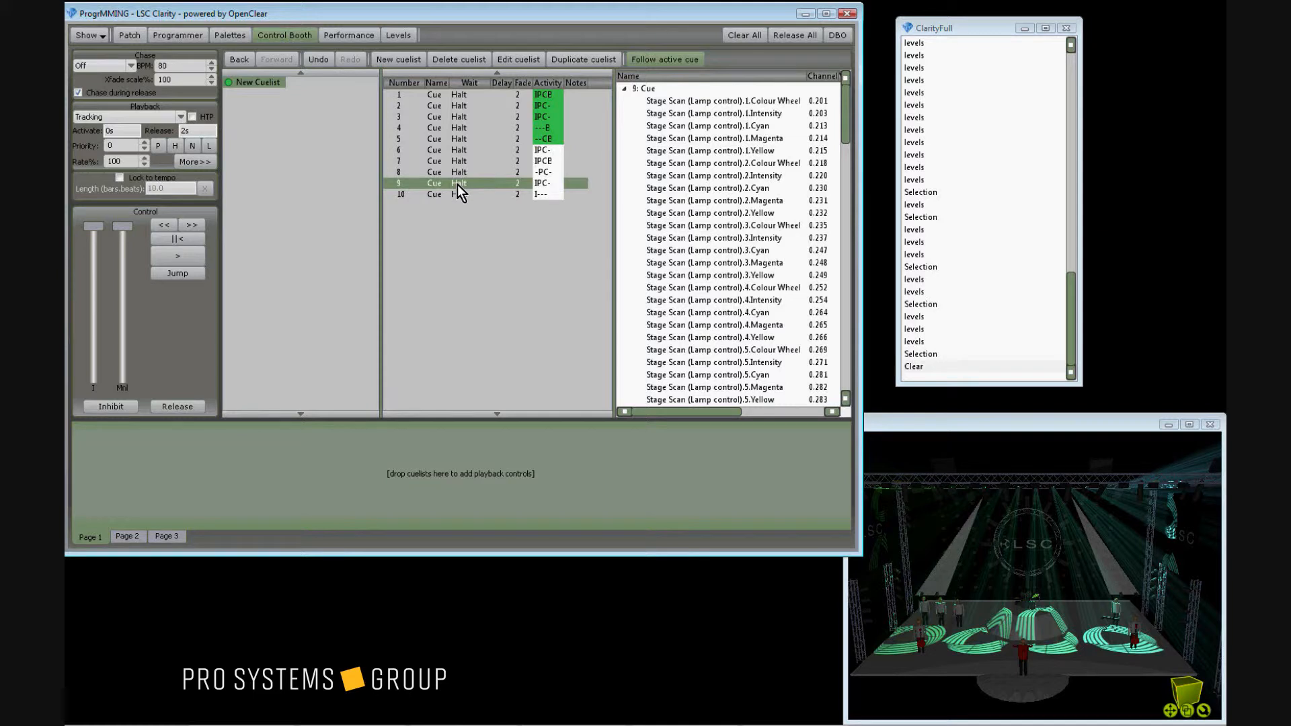
click(184, 273)
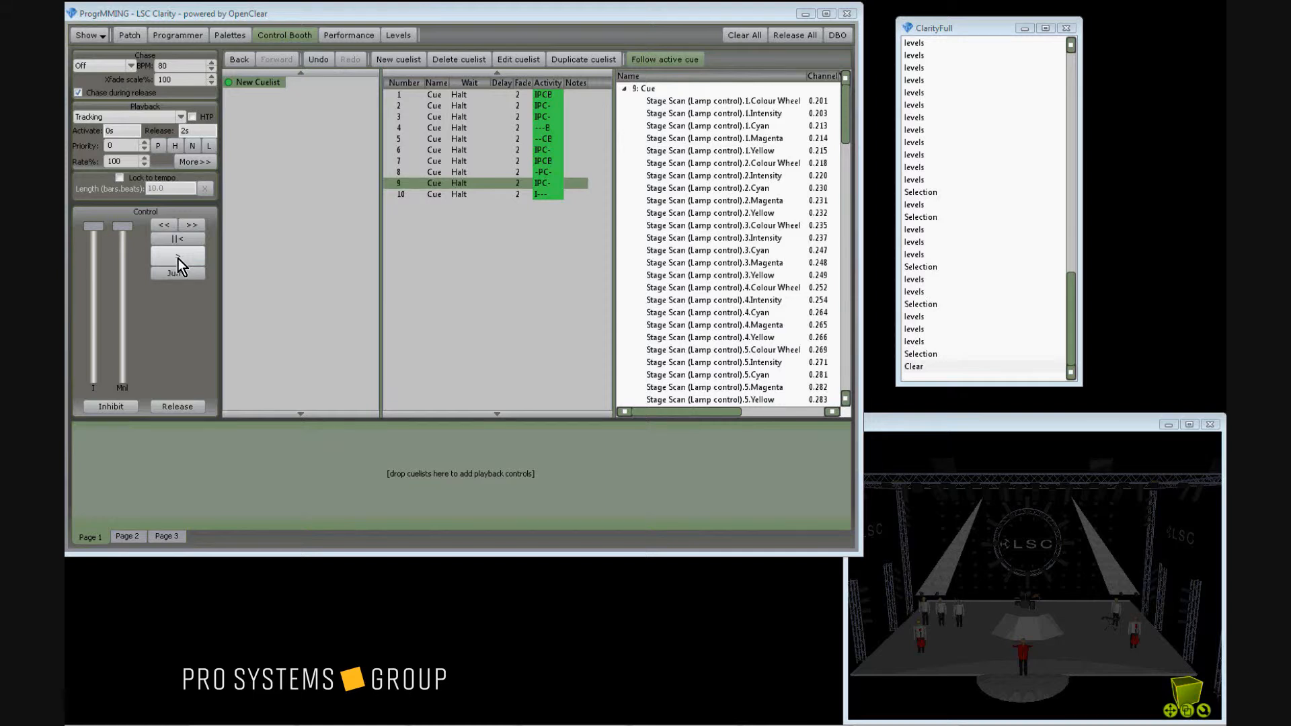
- Set the cuelist's chase mode to Forwards and start the chase
click(131, 65)
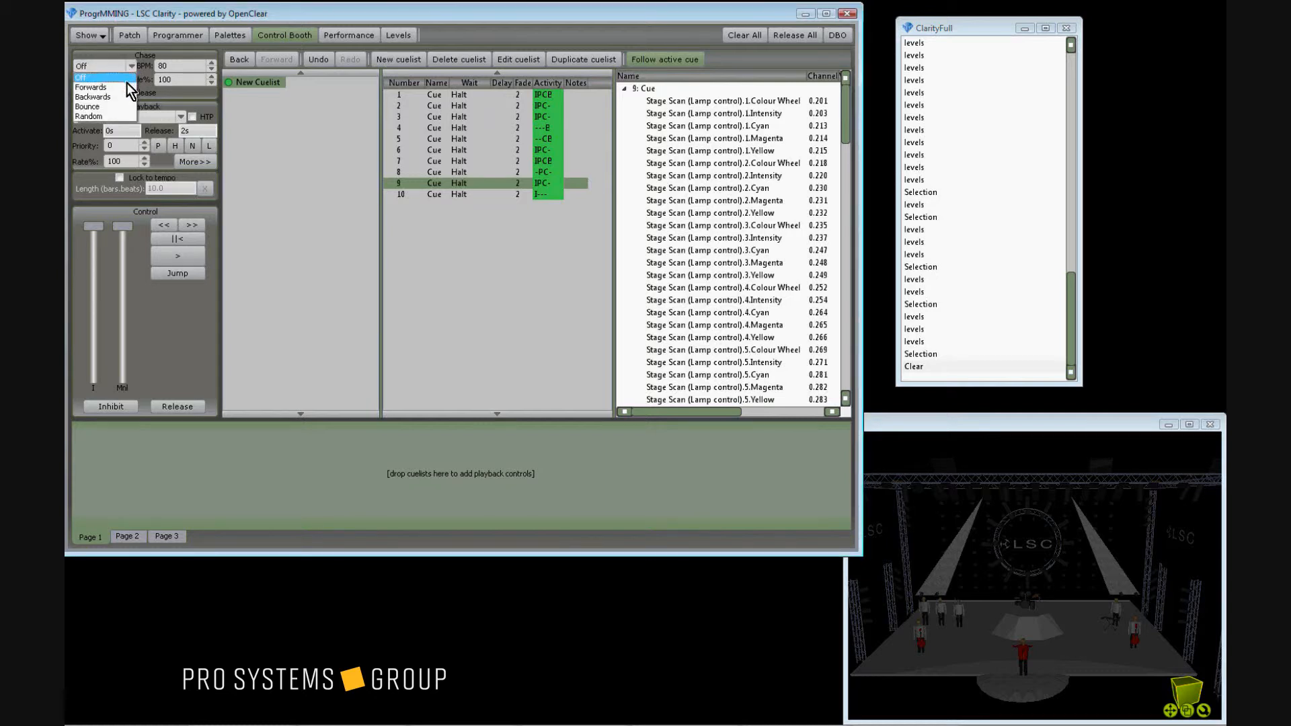
click(121, 87)
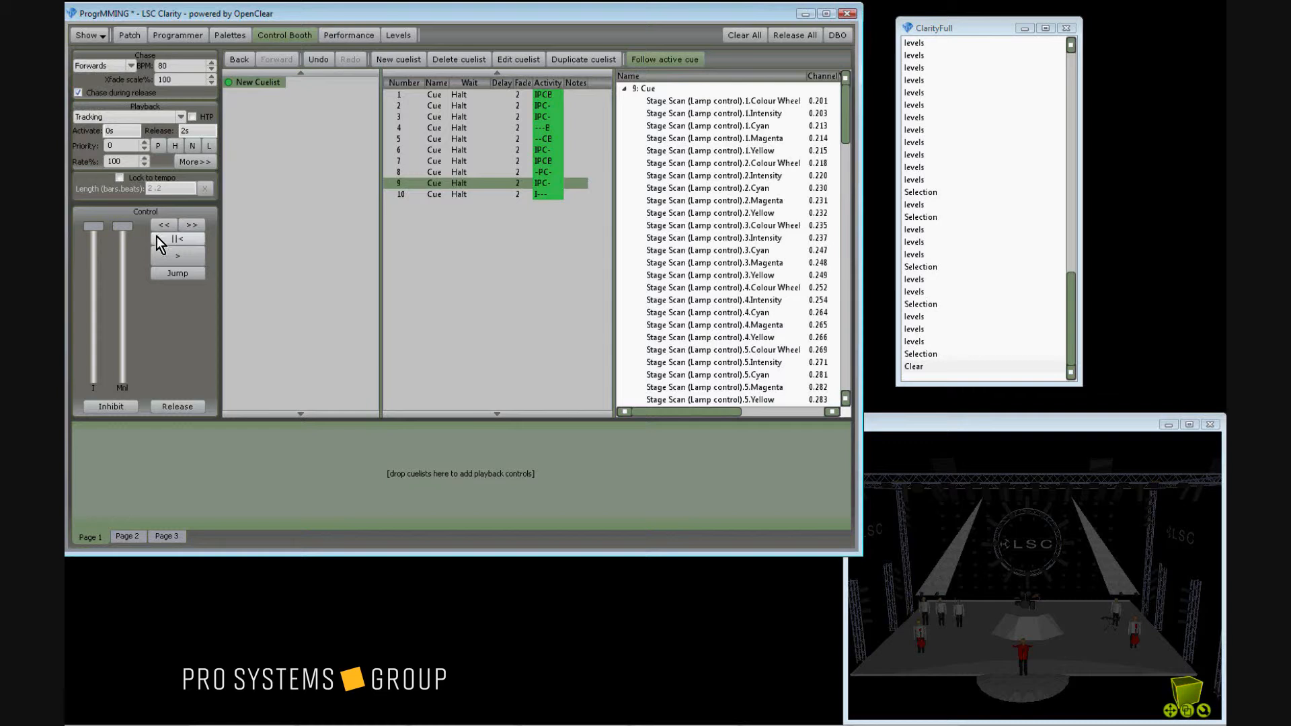
click(170, 259)
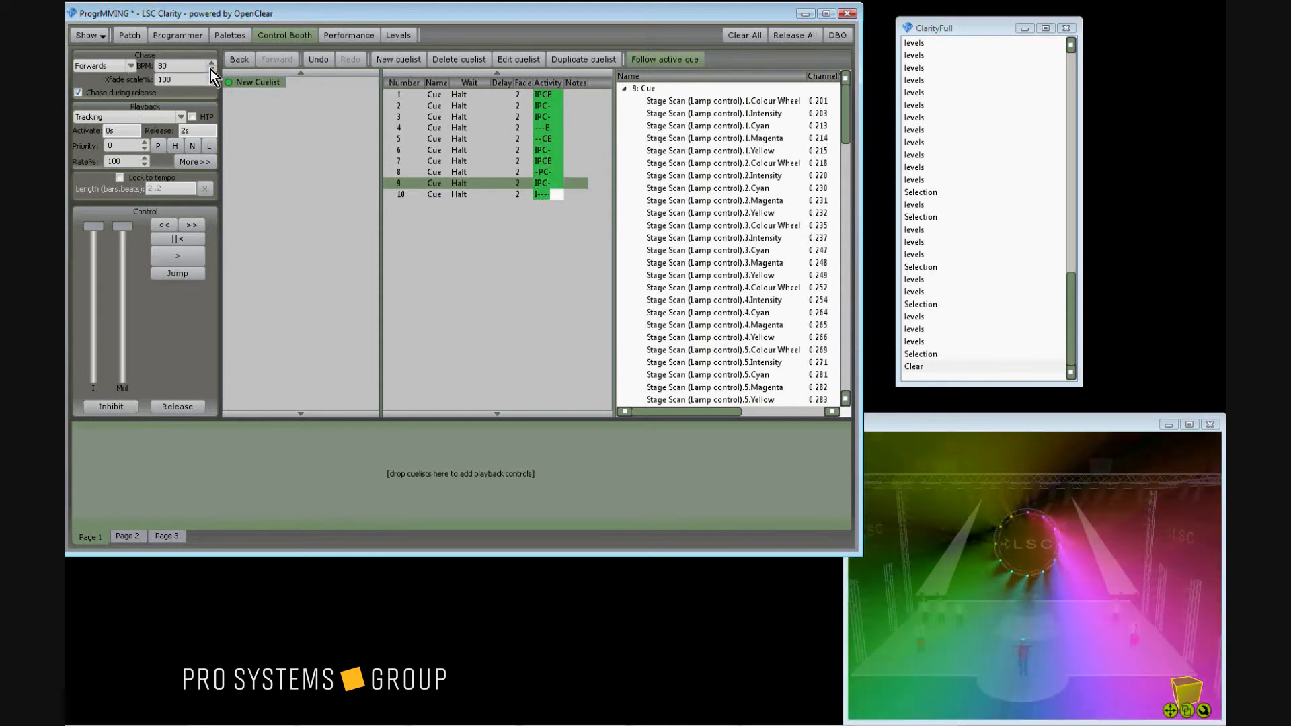
- Slow the chase to 55 BPM and set its crossfade scale to 0%
click(212, 70)
click(212, 70)
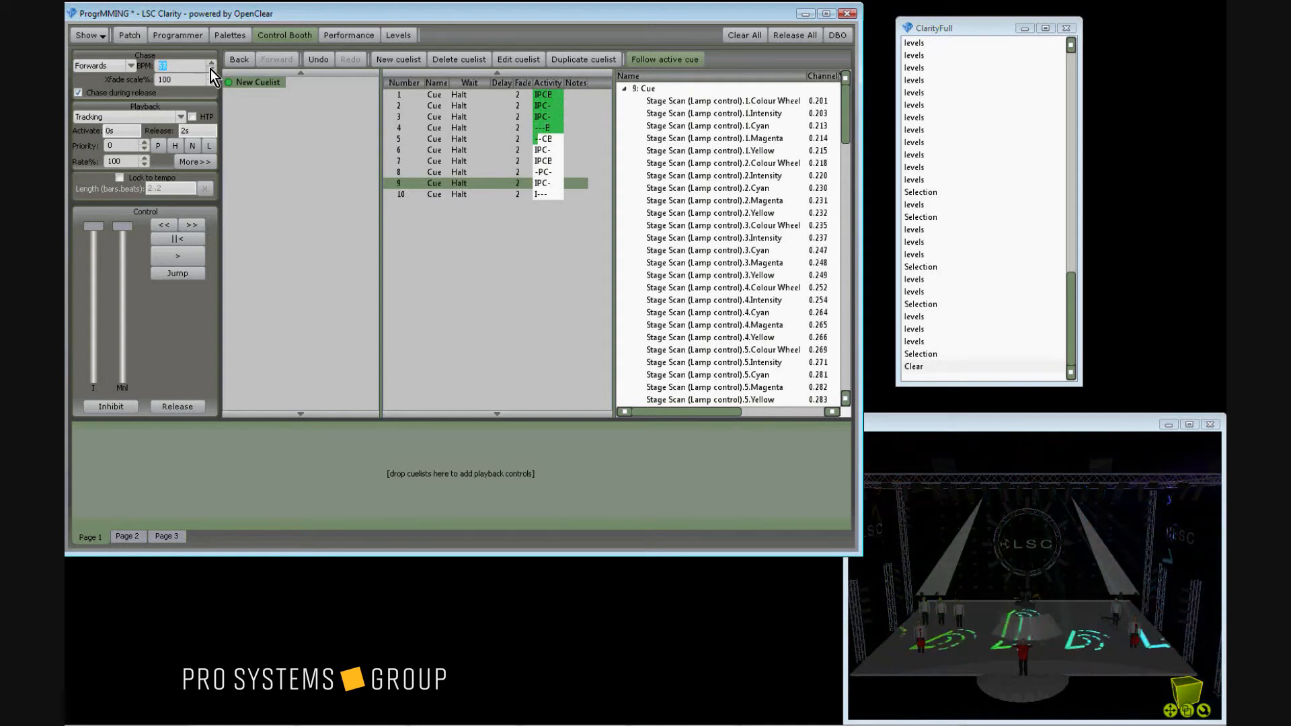
double_click(178, 79)
text(0)
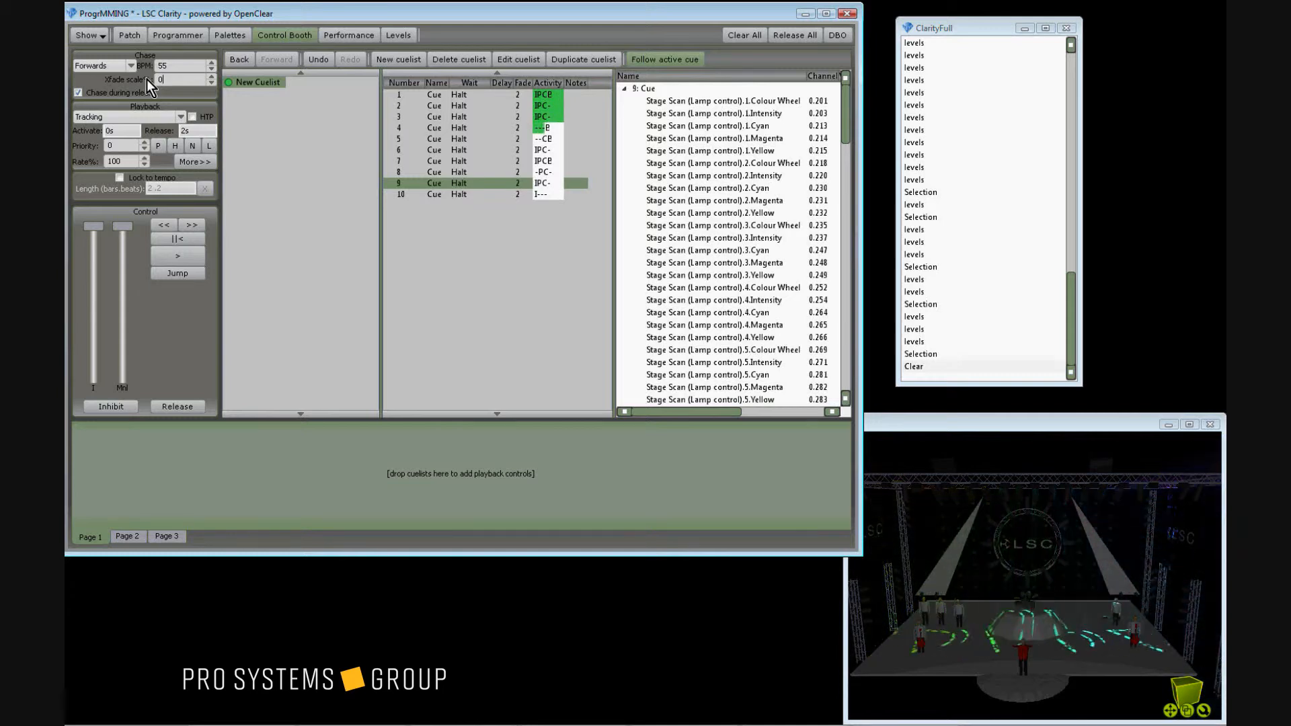
- Turn the chase off and set the cuelist's playback mode to Cue Only, checking its additional playback options
click(132, 68)
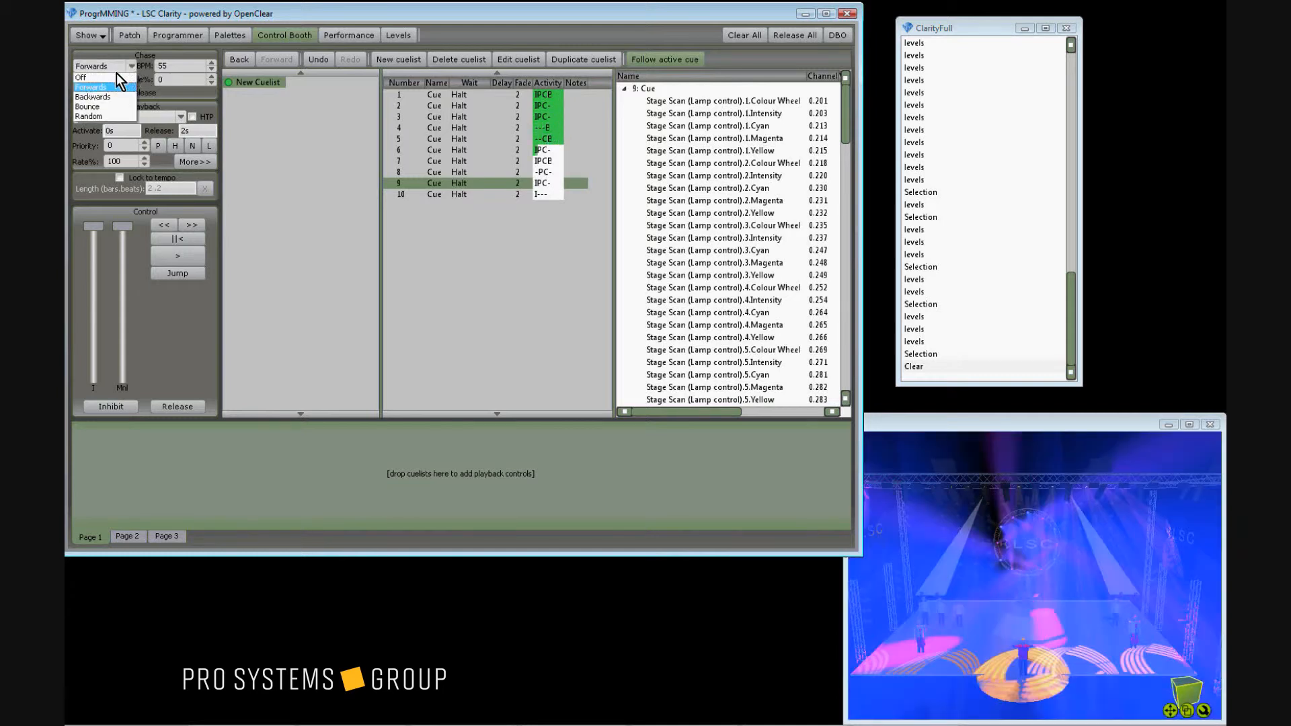
click(115, 76)
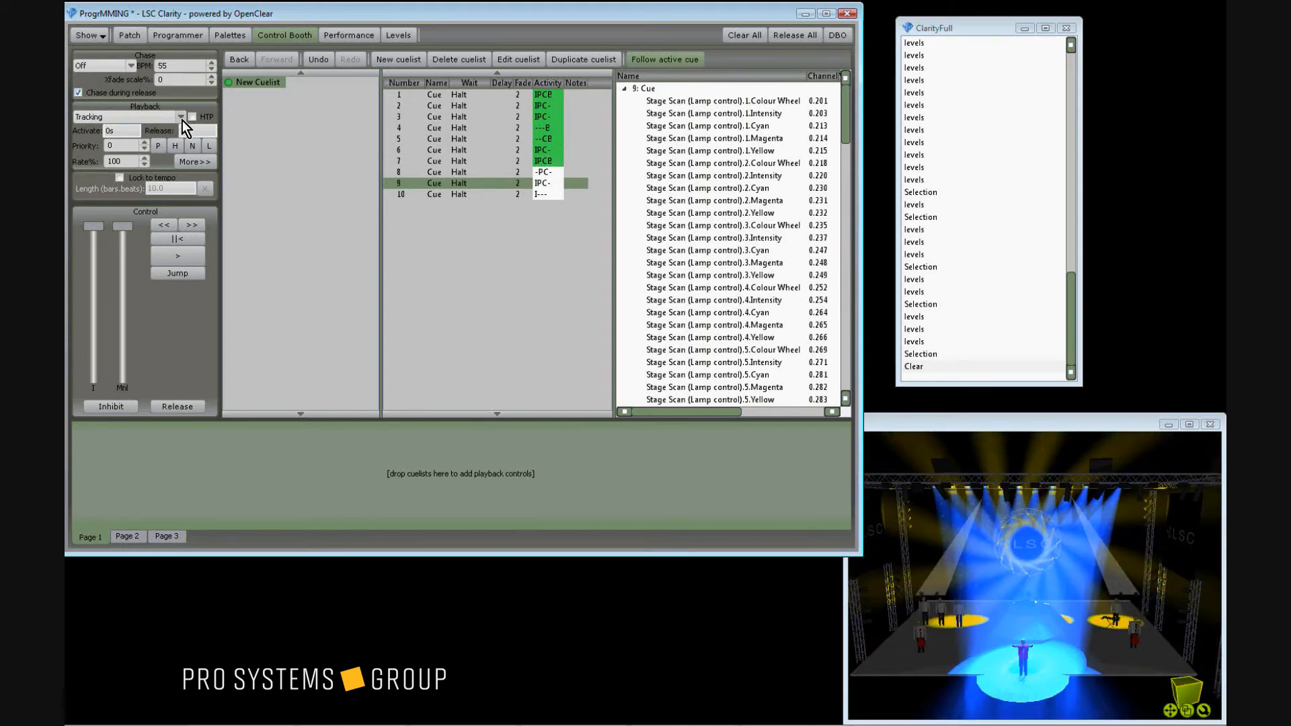
click(183, 119)
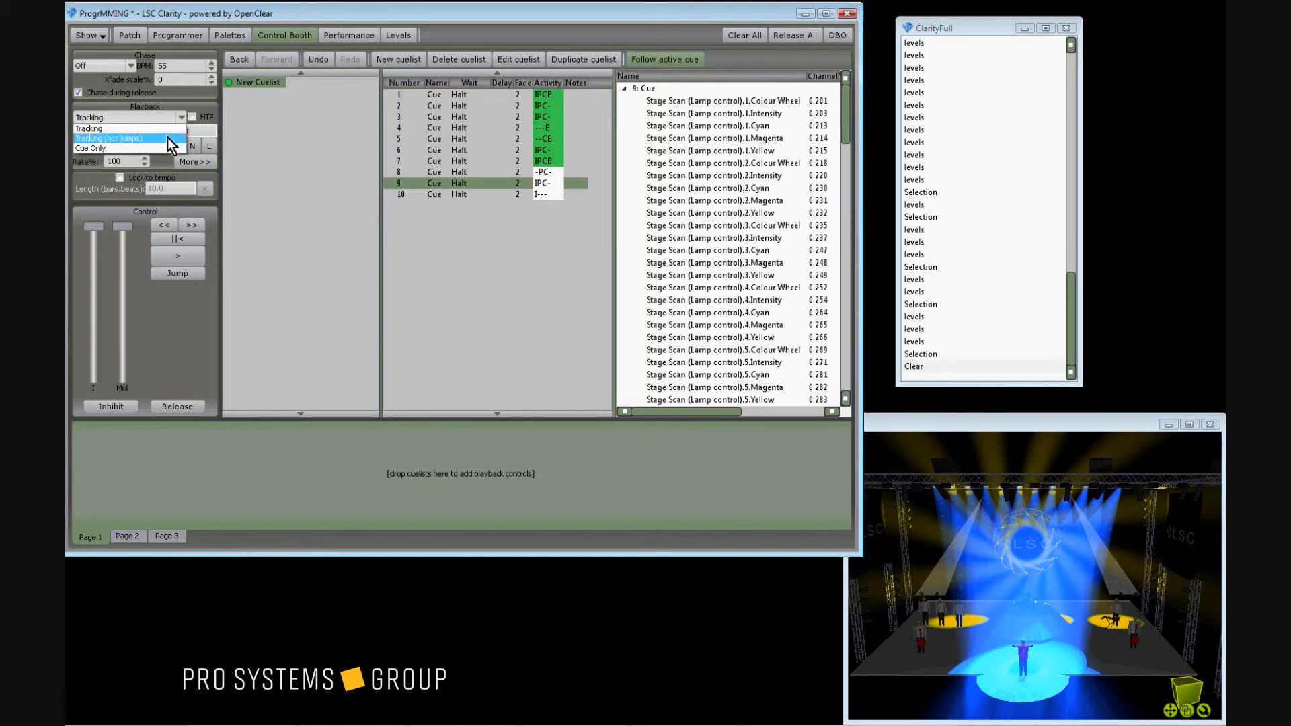
click(167, 149)
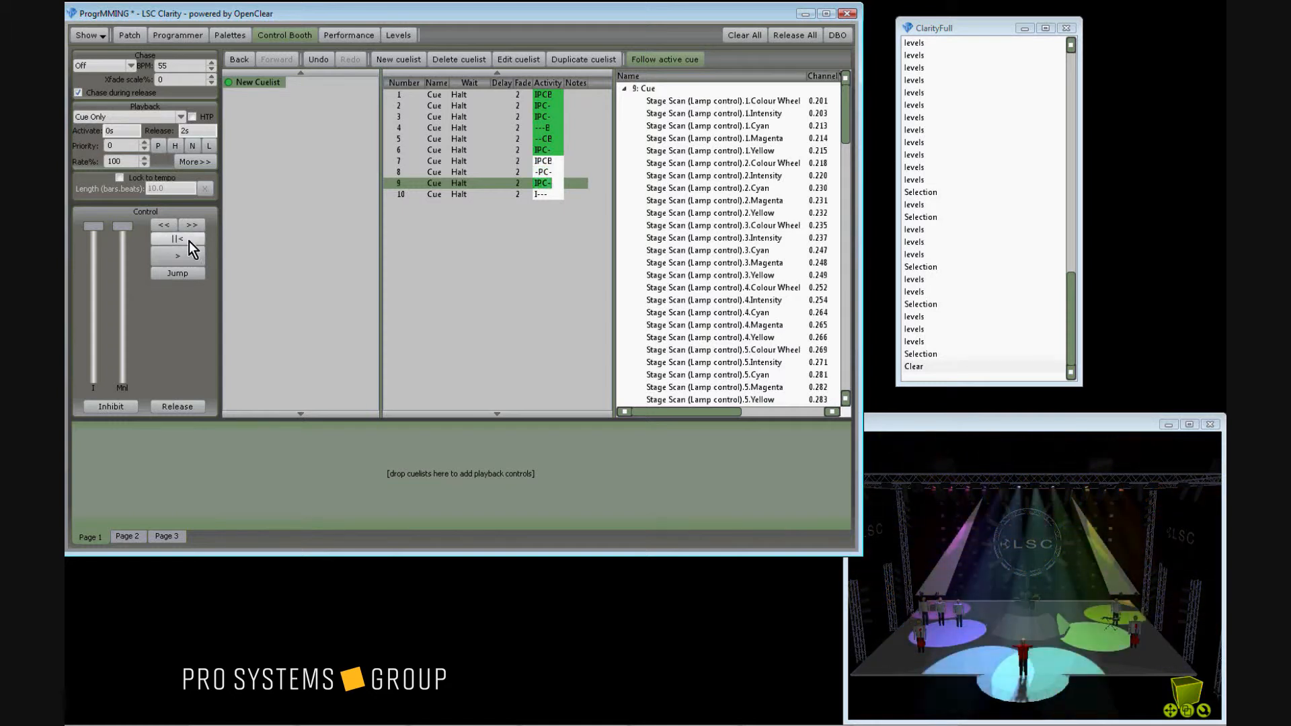
click(197, 162)
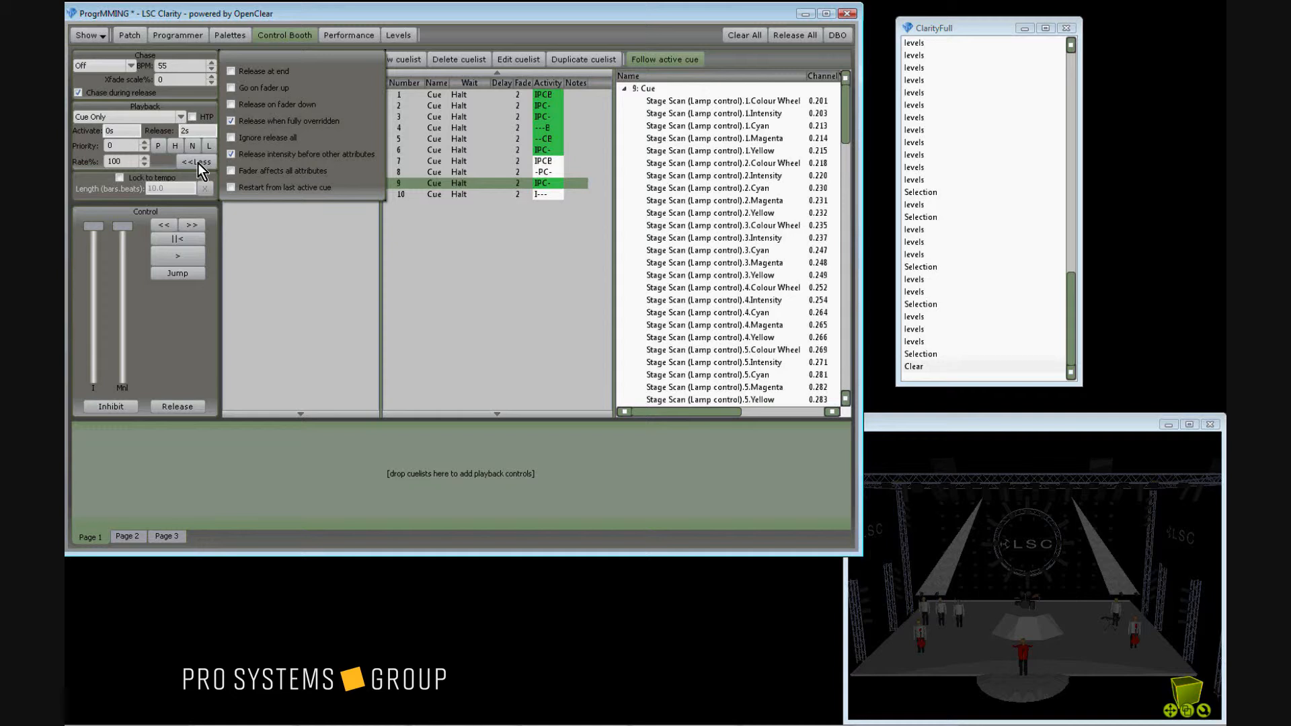
click(198, 163)
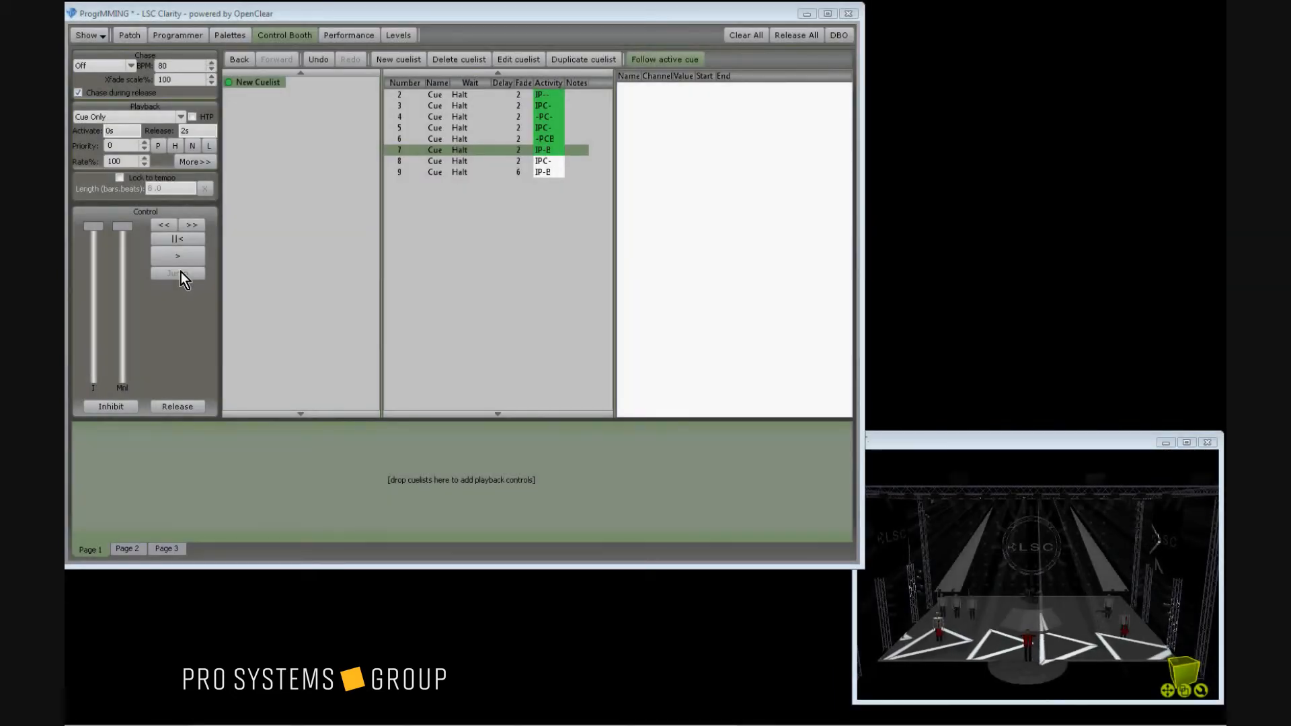
- Add New Cuelist to the playback controls on Page 1 and advance it three cues from there
click(265, 83)
drag(265, 82, 135, 461)
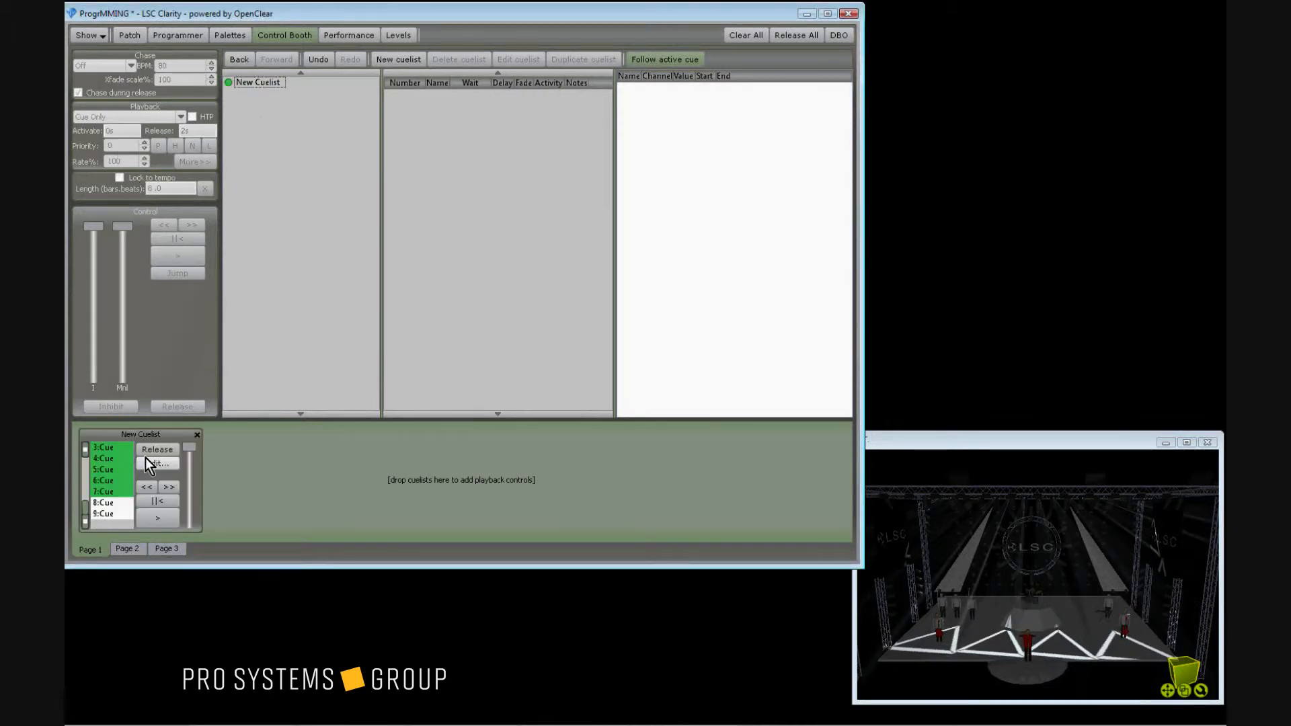
click(152, 511)
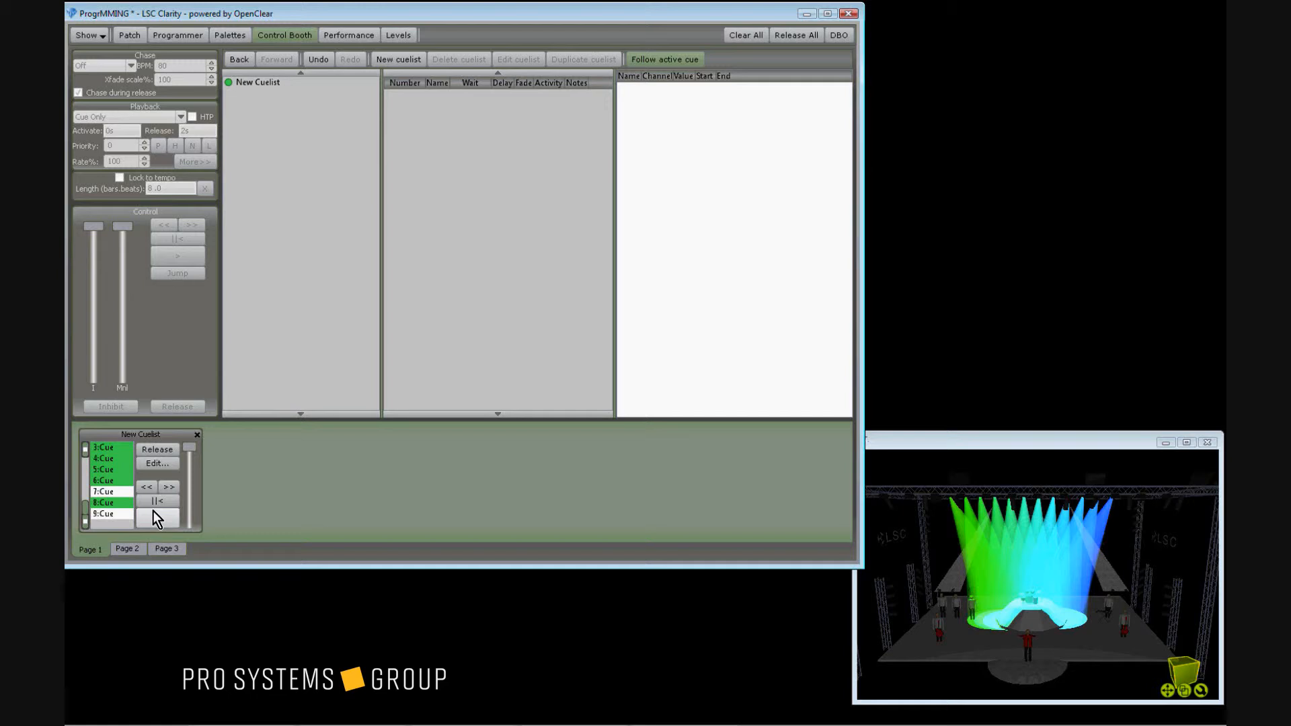
click(152, 510)
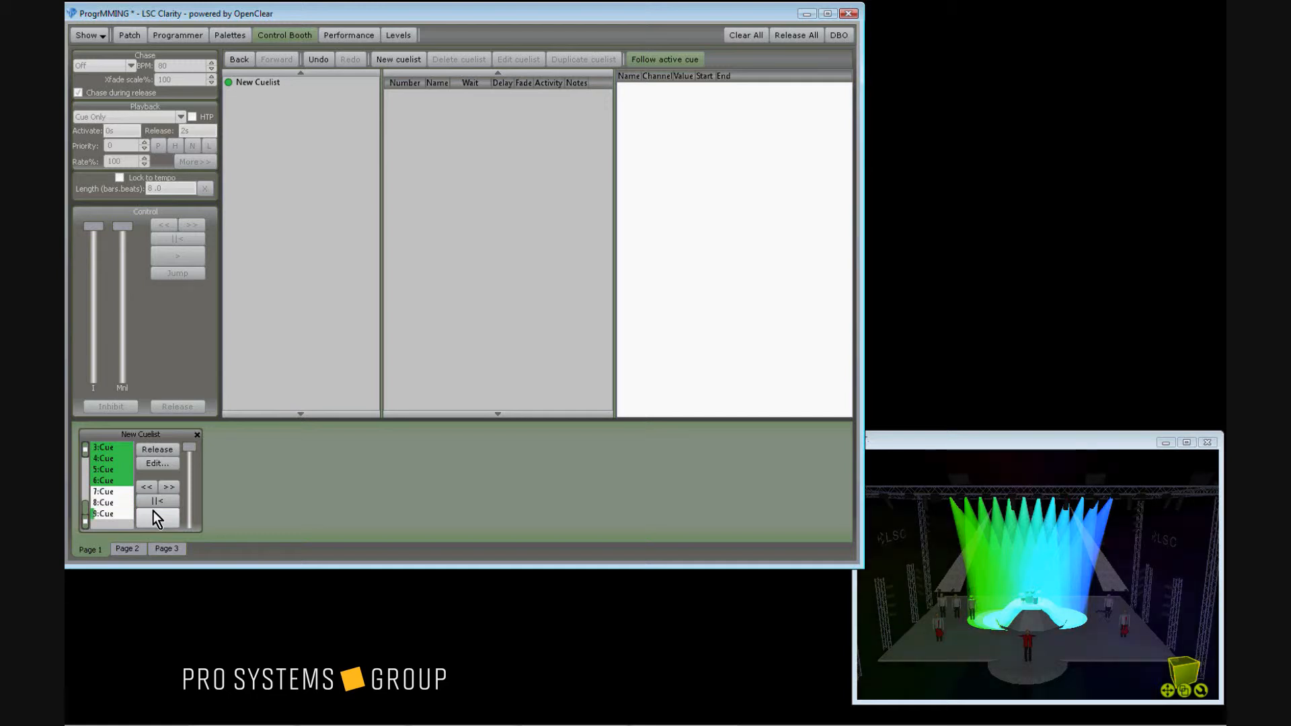
click(152, 510)
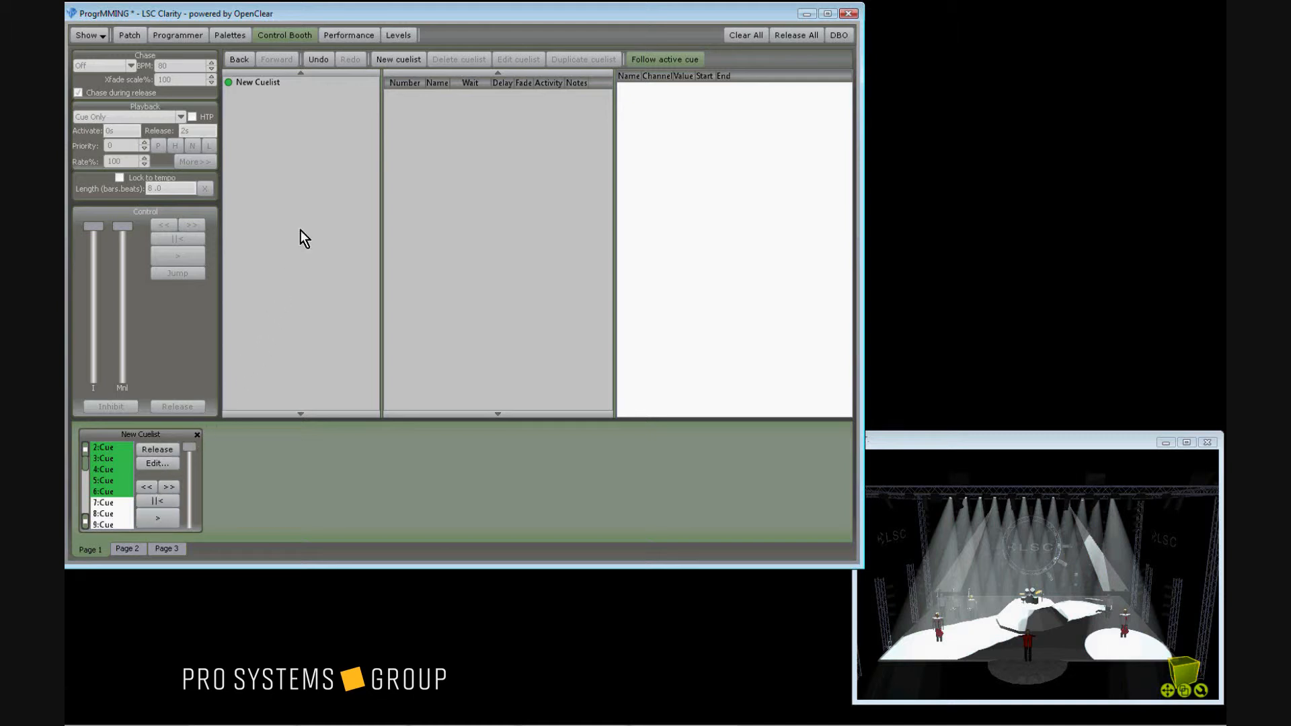
- Show the live levels as decimal DMX values, and switch the output view to display each level's source
click(398, 32)
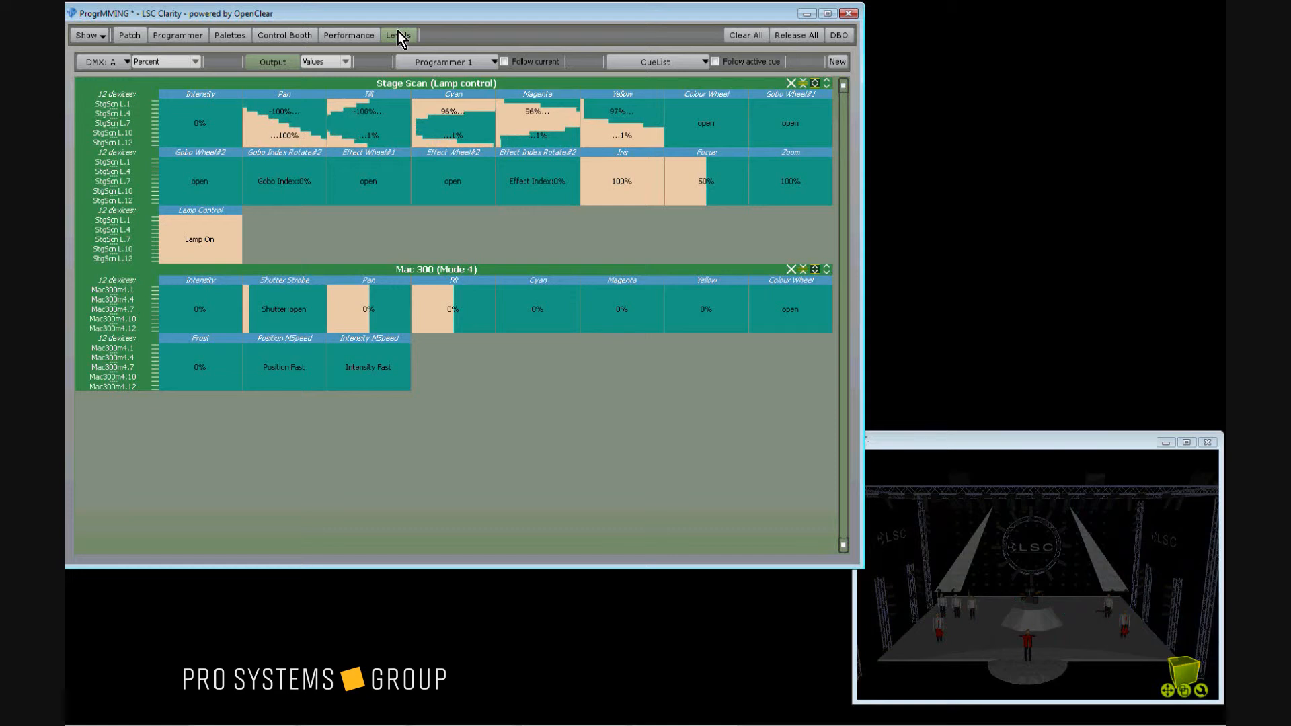
click(191, 60)
click(192, 81)
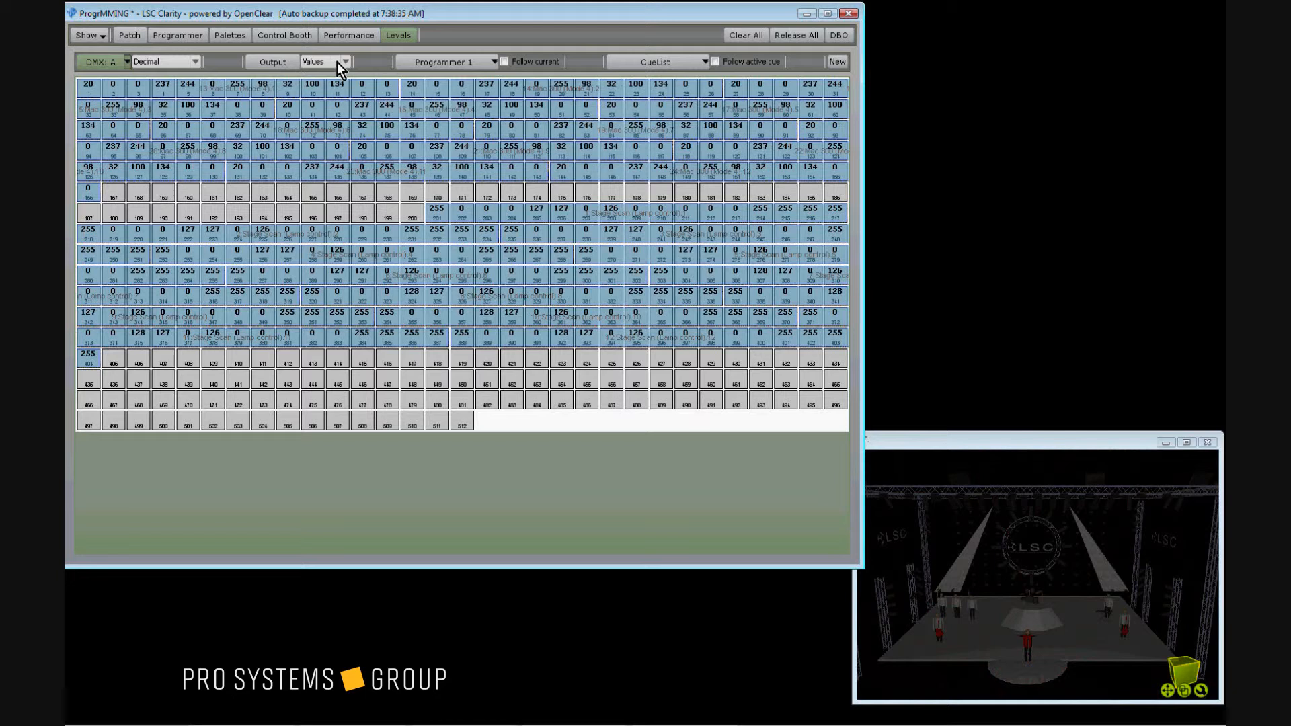
click(333, 82)
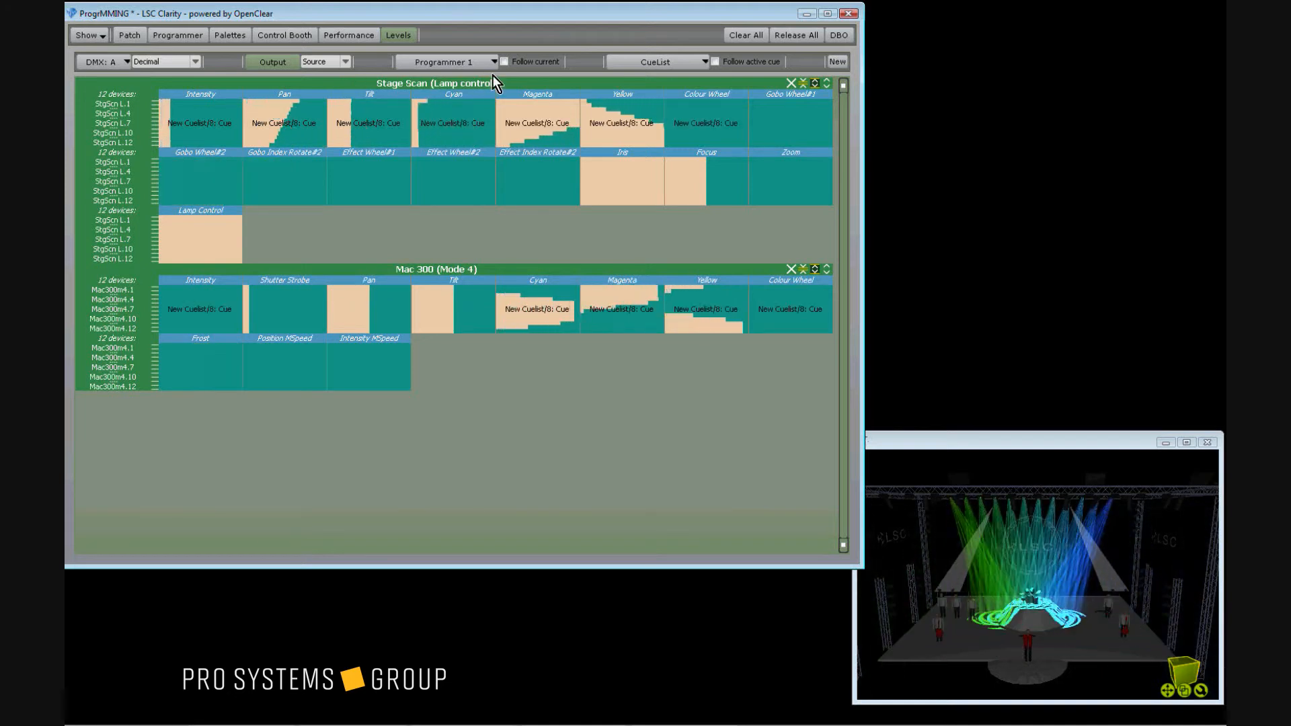
- Open an additional levels window over the main window and set its DMX values to decimal
click(836, 62)
drag(716, 109, 966, 255)
click(547, 278)
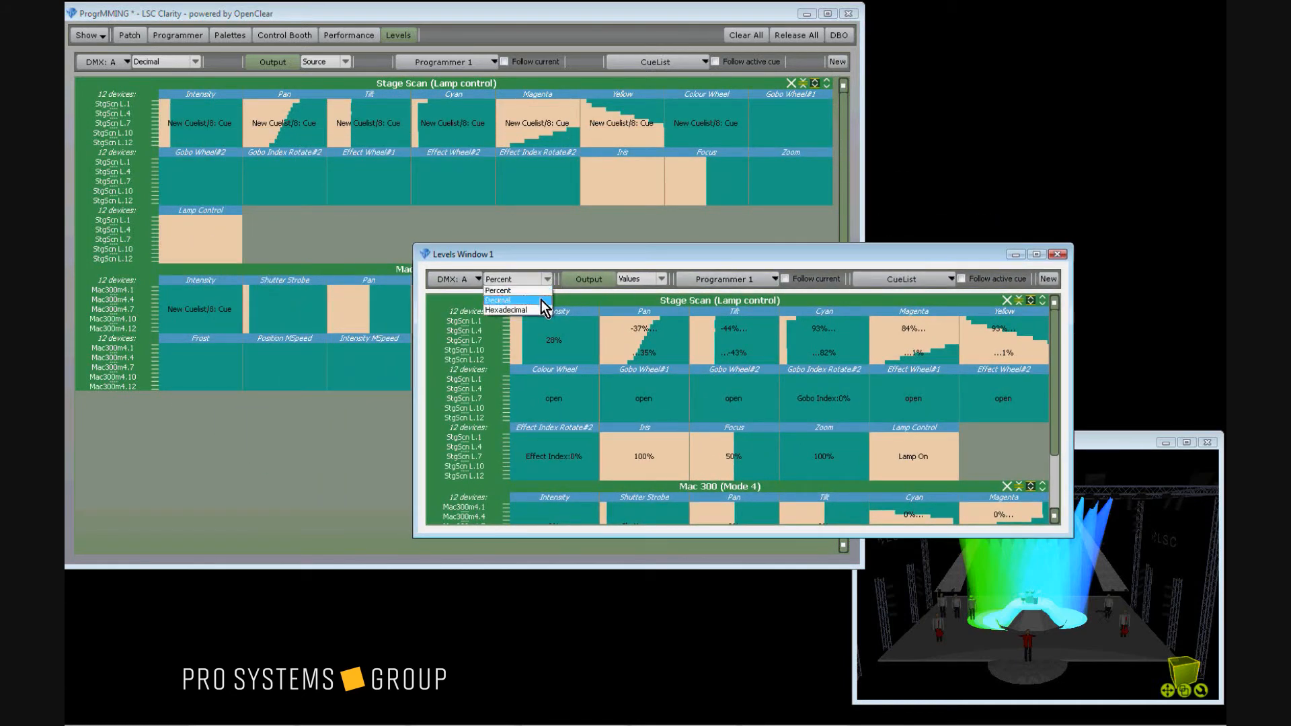
click(540, 300)
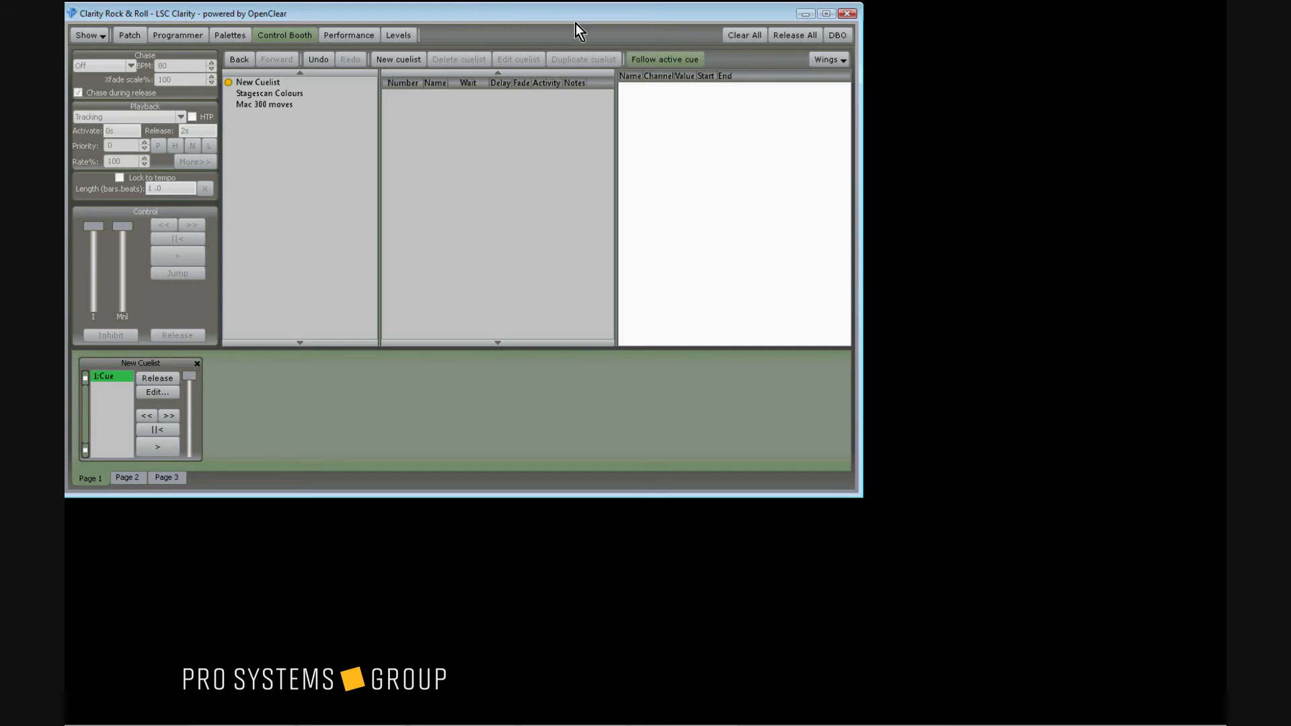
- Show the Clarity VX20 wing, shrink its window and place it clear of the cuelists
click(827, 60)
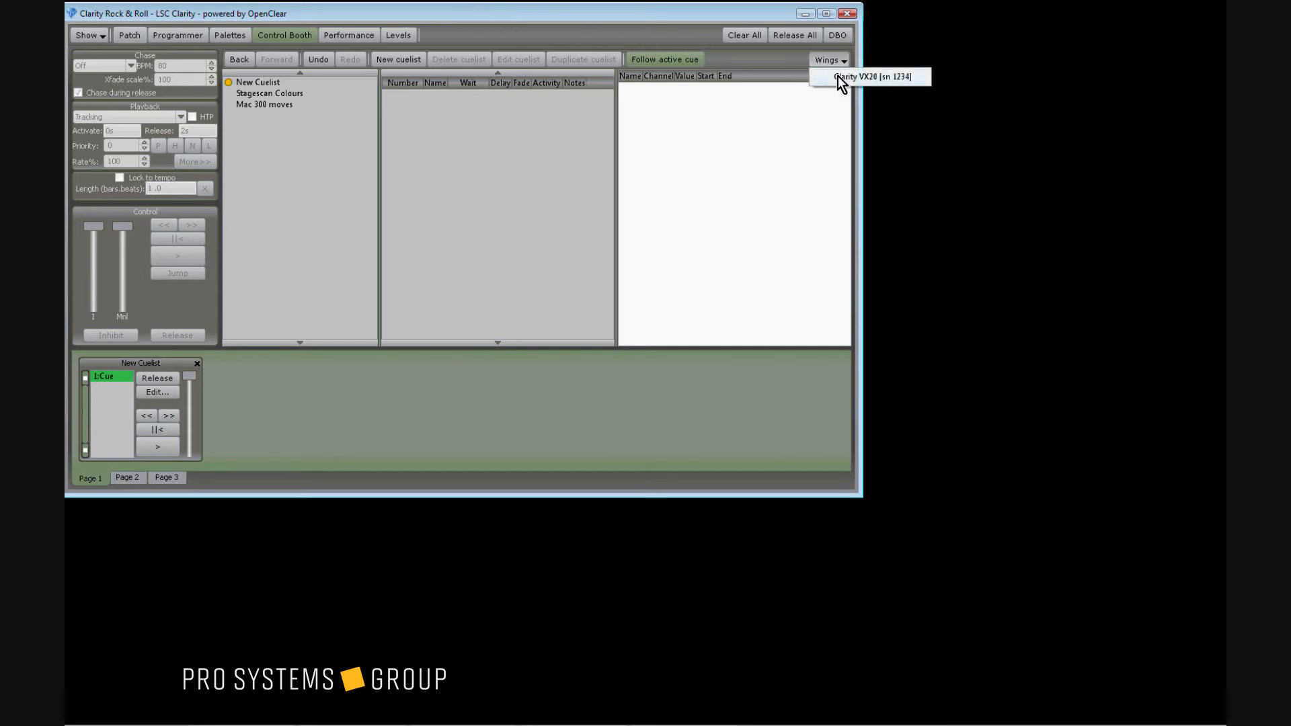
click(838, 77)
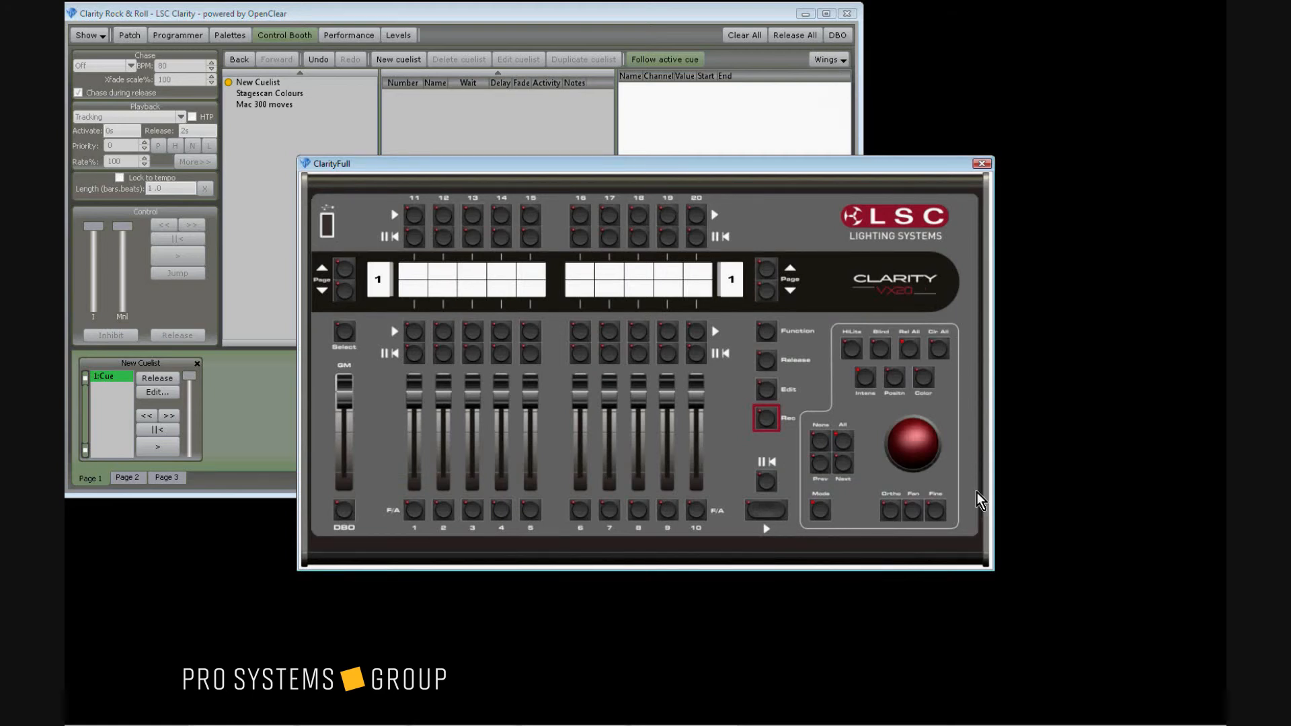
drag(990, 558, 750, 431)
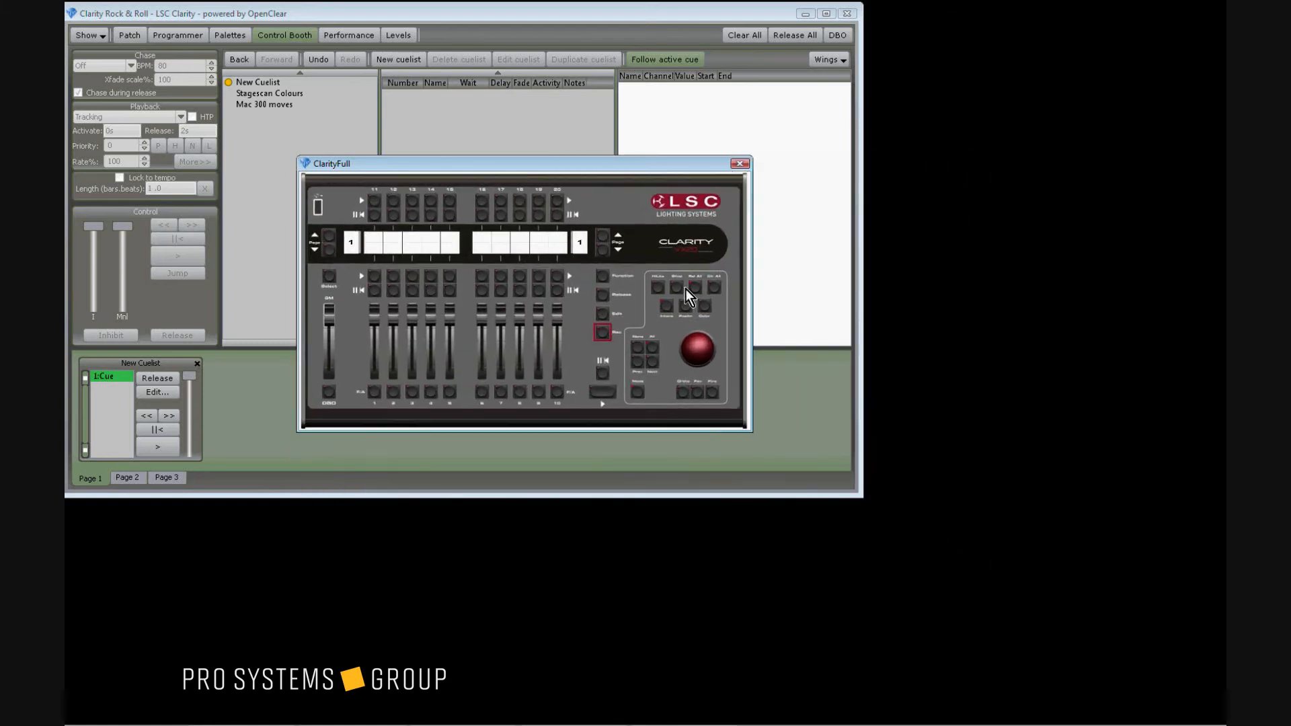
drag(653, 168, 1119, 458)
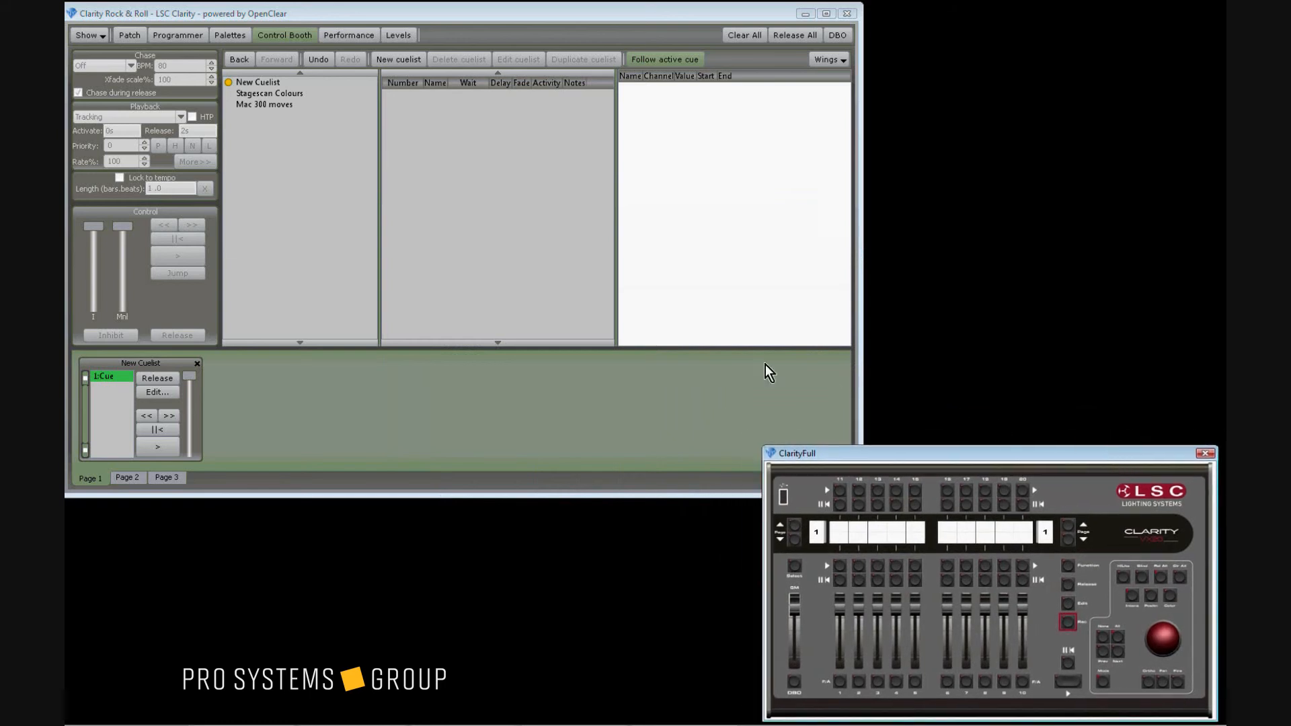
- Assign New Cuelist to wing playback 1, Stagescan Colours to playback 4 and Mac 300 moves to playback 6
click(260, 86)
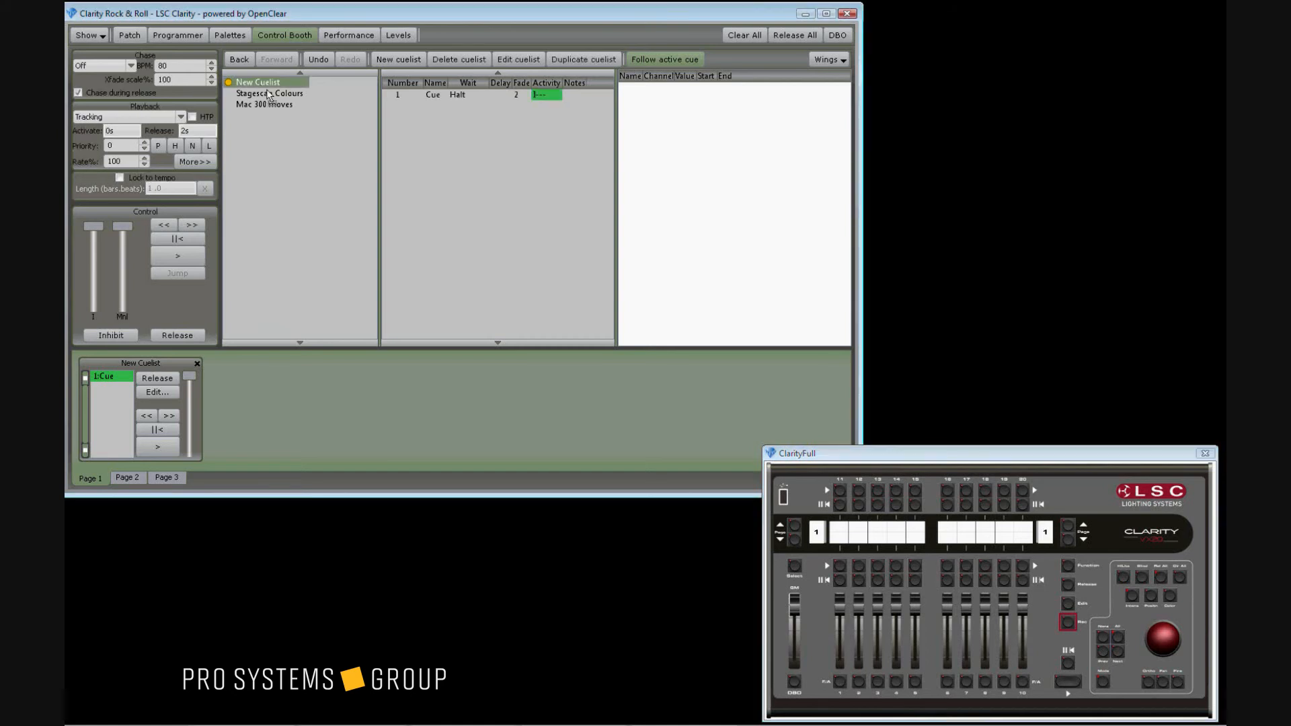
drag(646, 400, 847, 541)
drag(273, 91, 894, 543)
drag(277, 103, 946, 539)
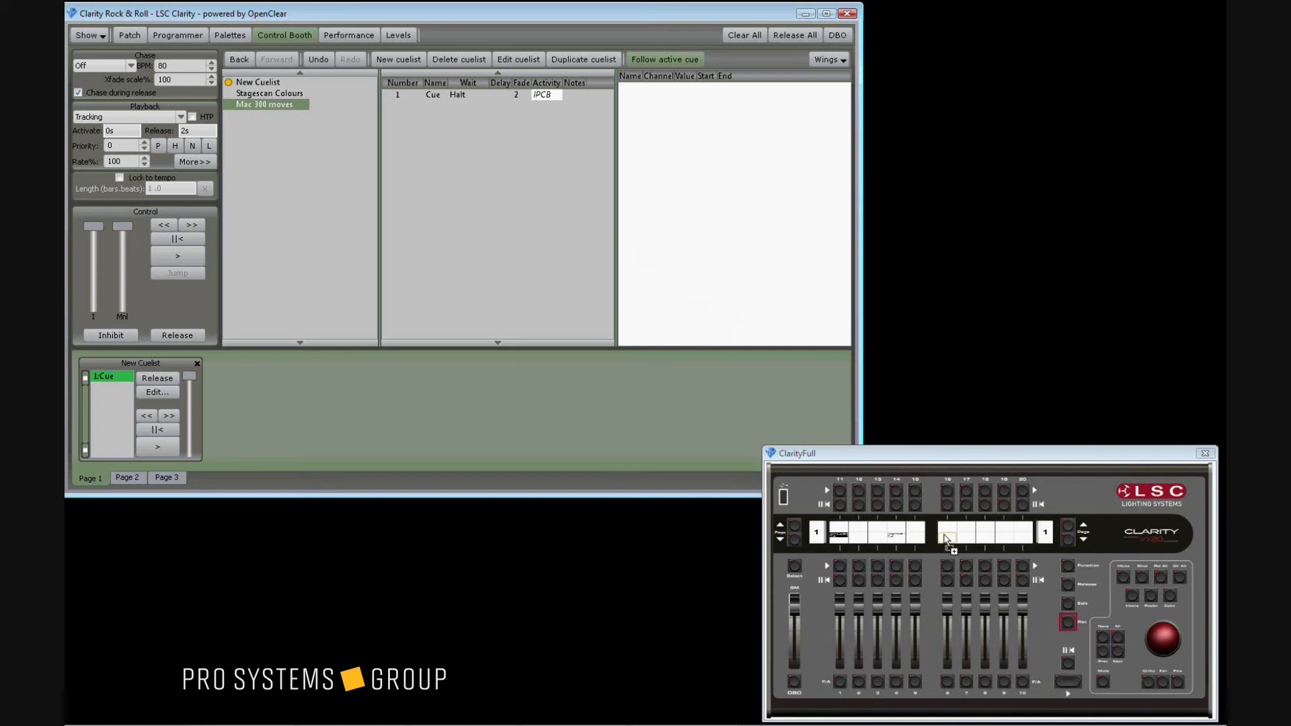
- Play New Cuelist from wing playback 1, release it, and start it again from its Page 1 playback control
click(843, 566)
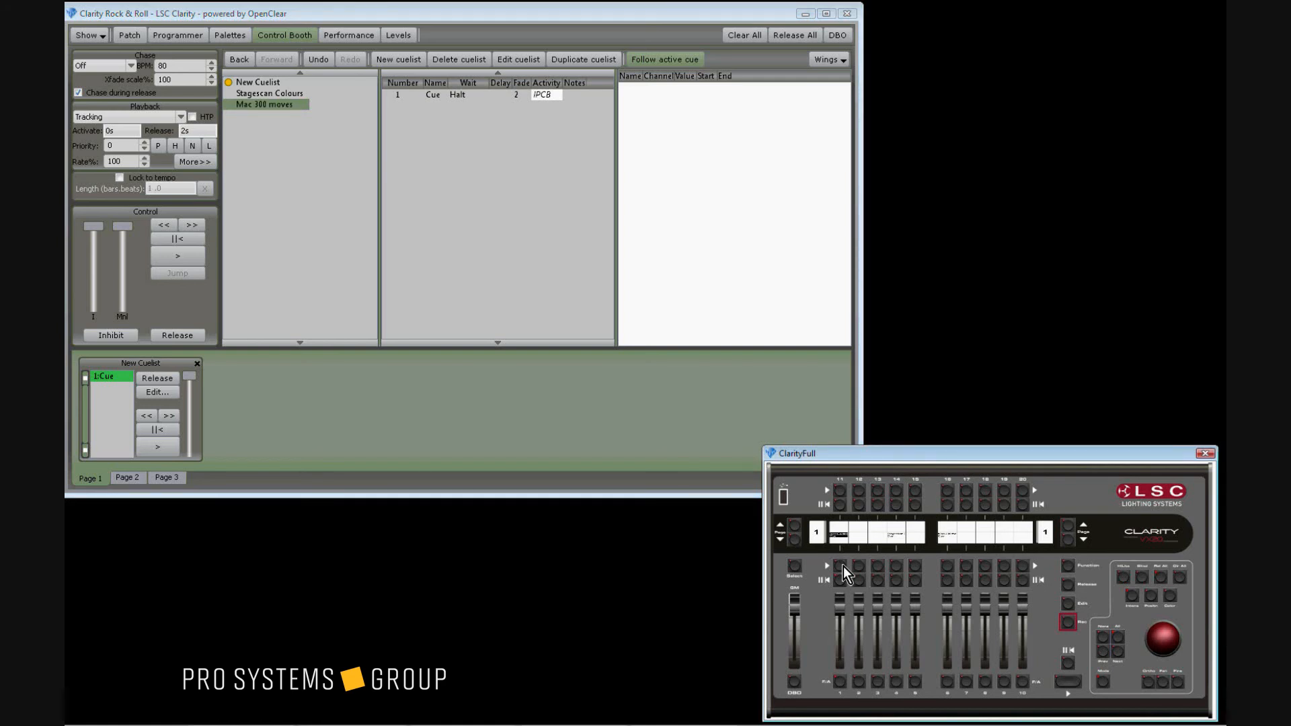
click(152, 379)
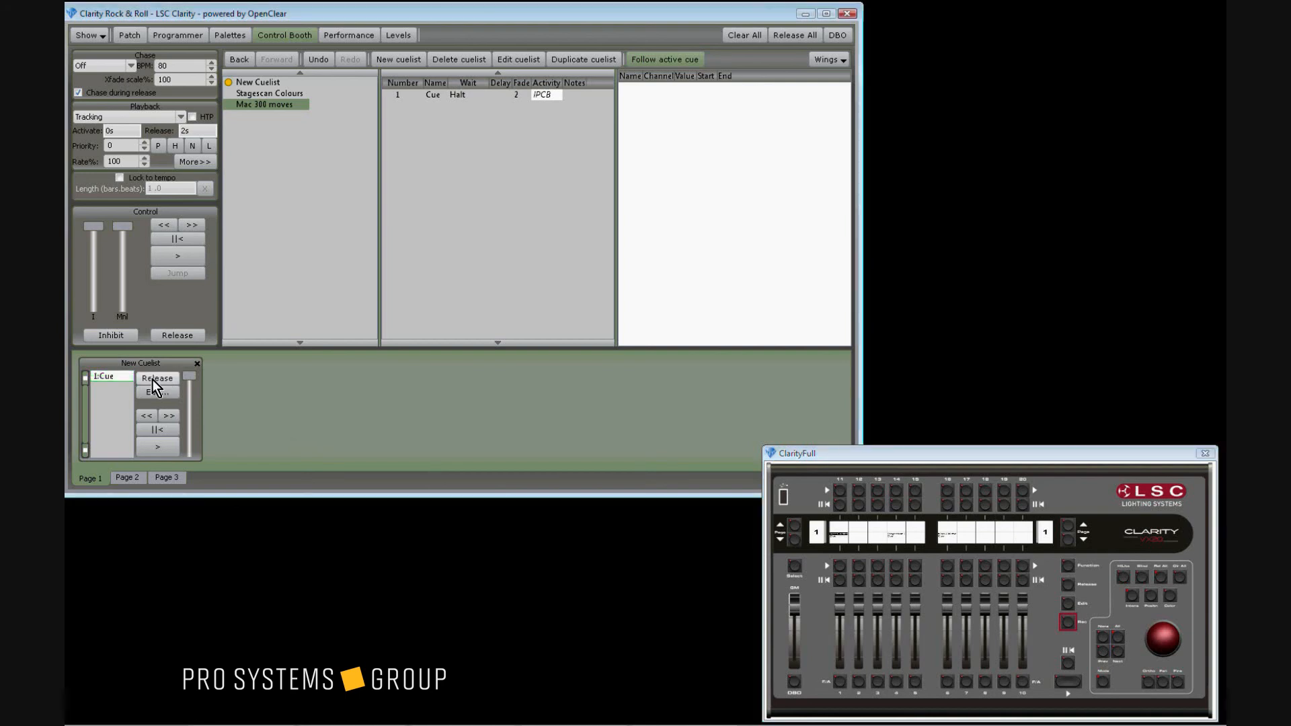
click(145, 441)
- Save the show under its current name
click(95, 37)
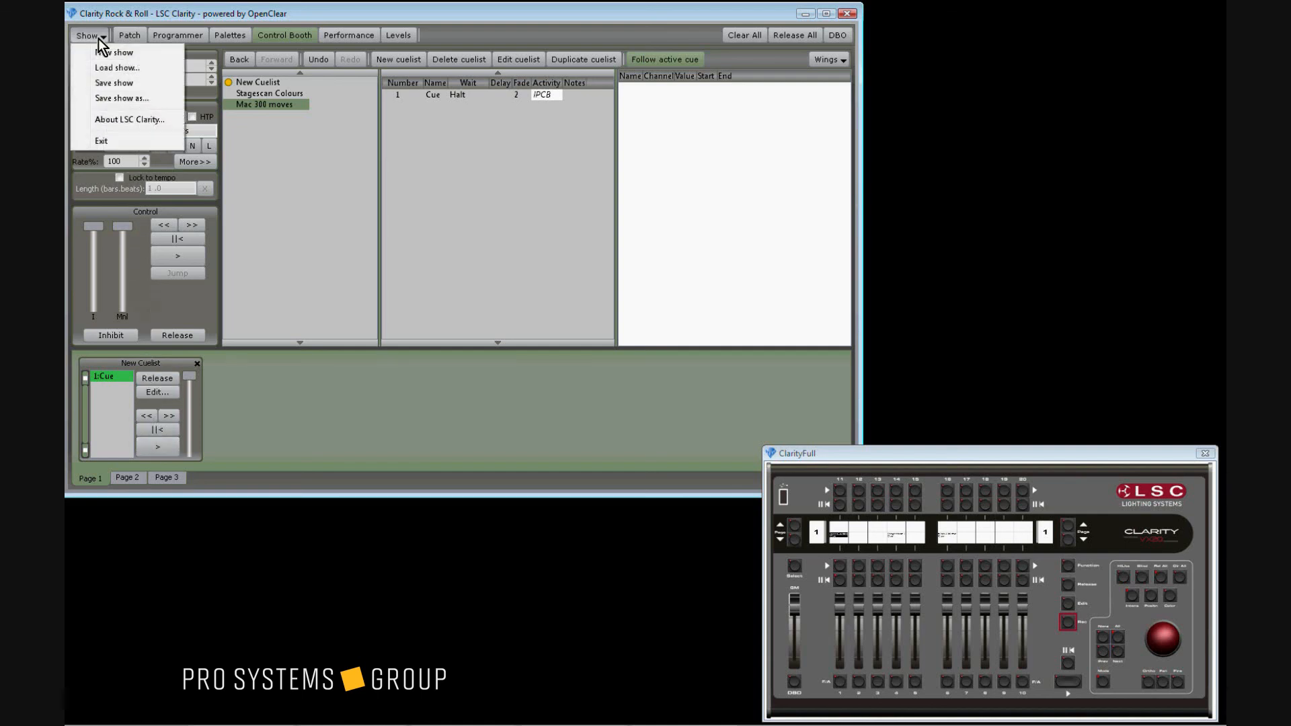
click(111, 82)
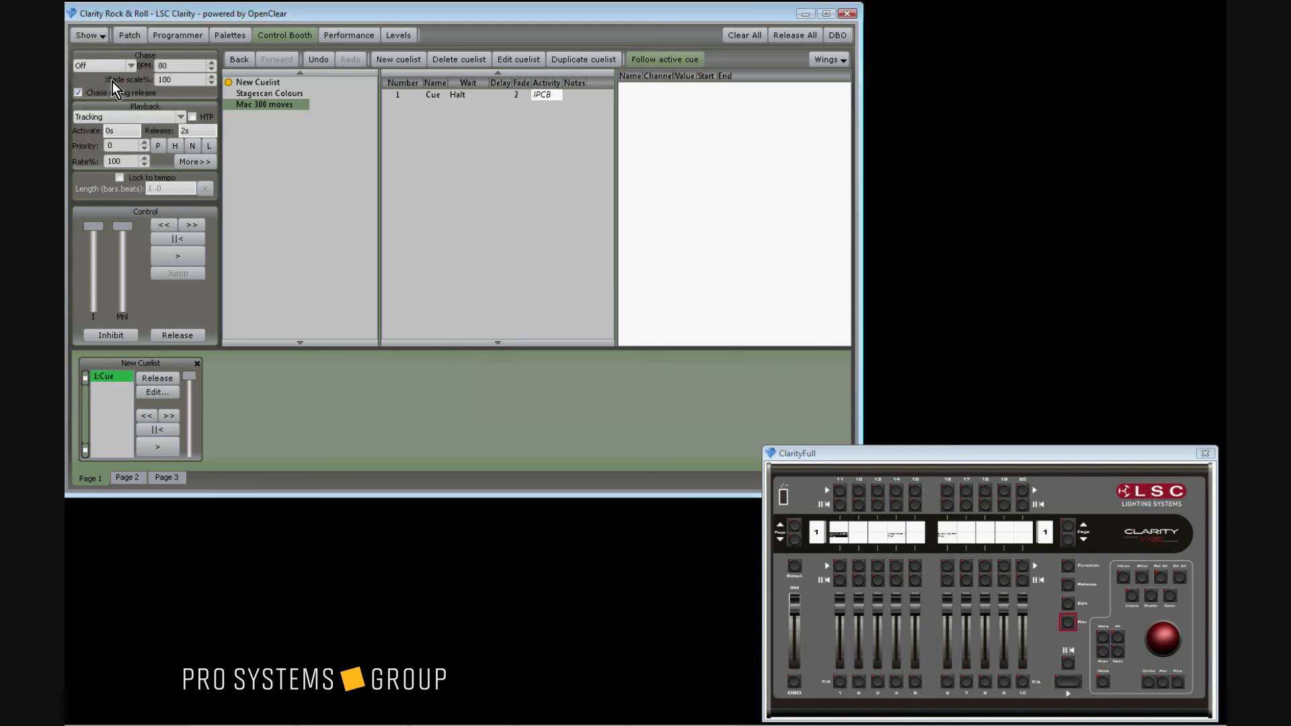